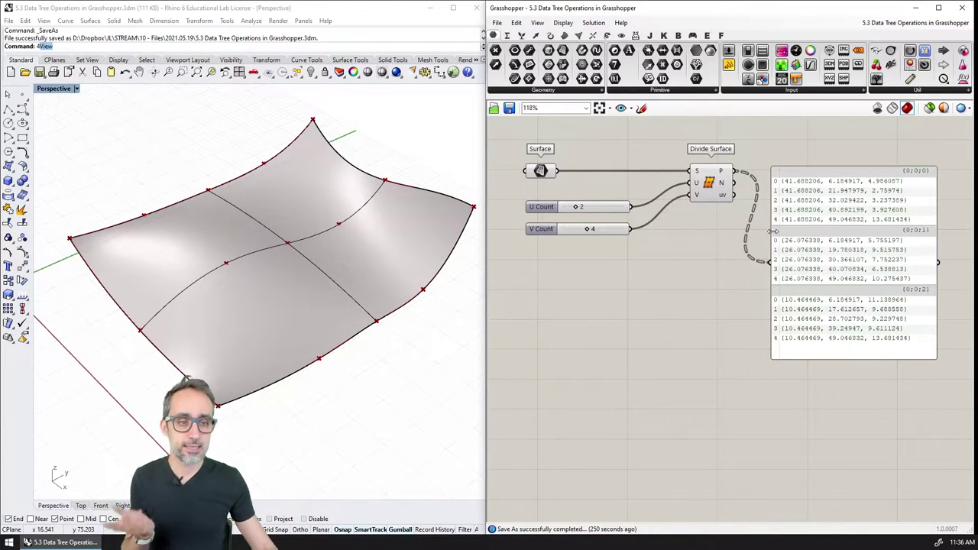
Step: Frame the whole Divide Surface definition and its output panel in the canvas view
{"action": "scroll", "coordinate": [728, 298], "scroll_direction": "up", "scroll_amount": 5}
{"action": "right_click_drag", "start_coordinate": [757, 258], "coordinate": [741, 287]}
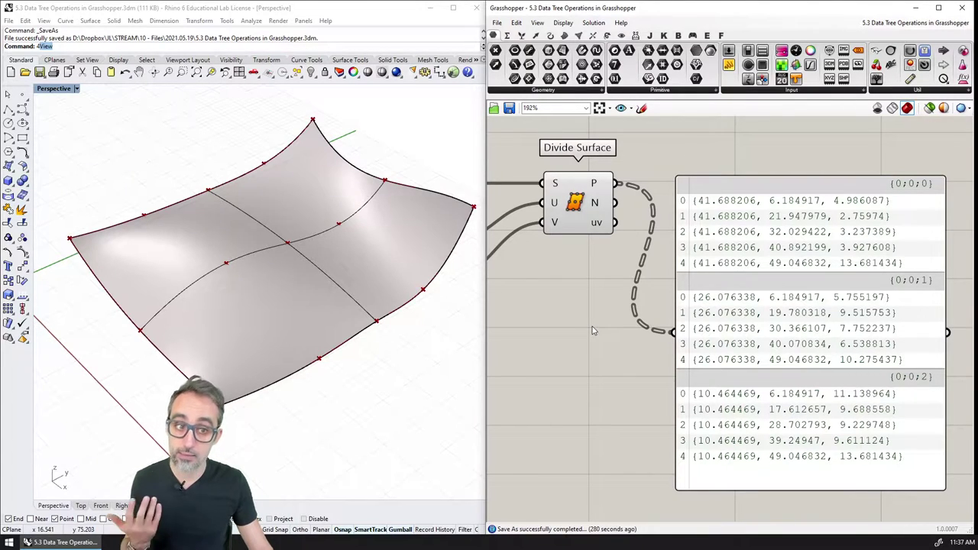
{"action": "mouse_move", "coordinate": [591, 329]}
{"action": "right_mouse_down"}
{"action": "mouse_move", "coordinate": [586, 319]}
{"action": "mouse_move", "coordinate": [586, 329]}
{"action": "right_mouse_up"}
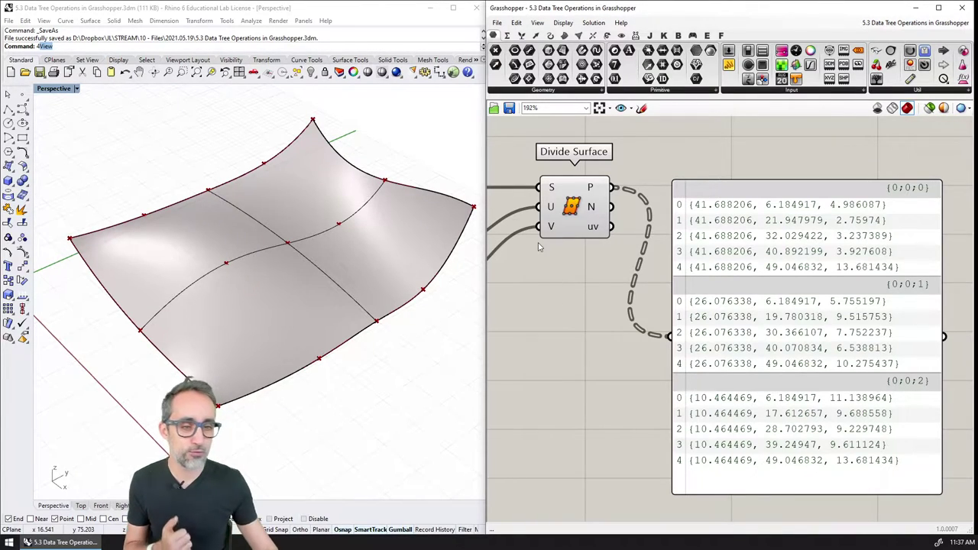
{"action": "scroll", "coordinate": [701, 245], "scroll_direction": "down", "scroll_amount": 3}
{"action": "right_click_drag", "start_coordinate": [739, 230], "coordinate": [745, 256]}
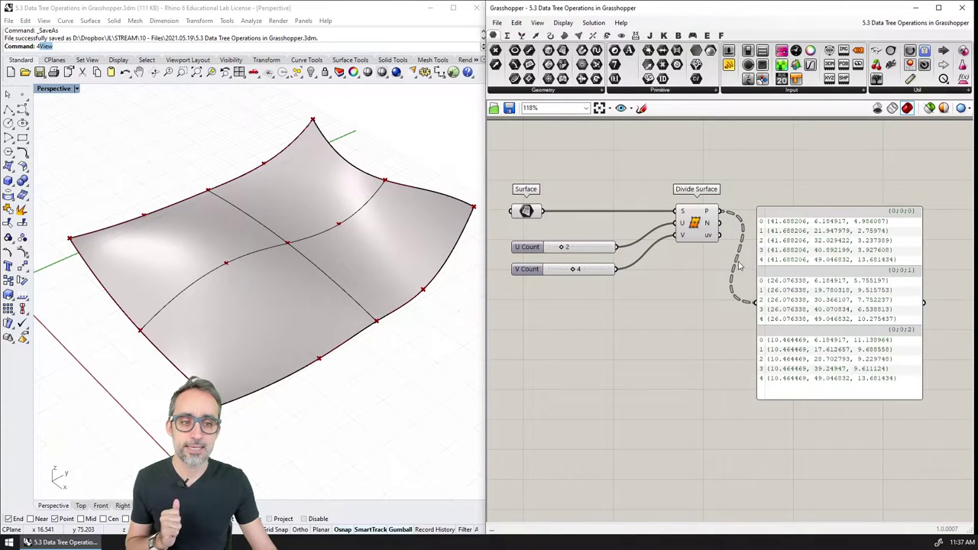
{"action": "scroll", "coordinate": [742, 264], "scroll_direction": "up", "scroll_amount": 2}
{"action": "right_click_drag", "start_coordinate": [725, 264], "coordinate": [740, 256]}
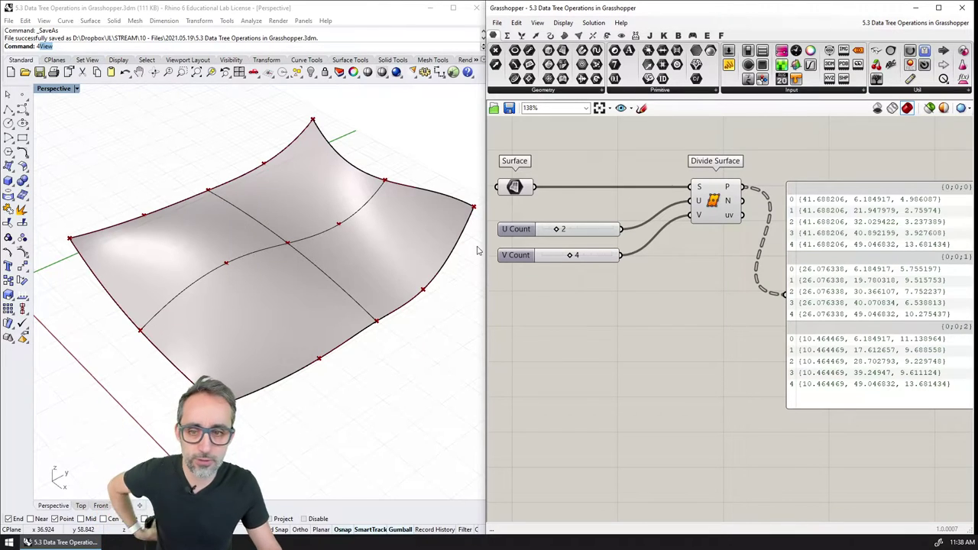
{"action": "right_click_drag", "start_coordinate": [763, 228], "coordinate": [741, 223]}
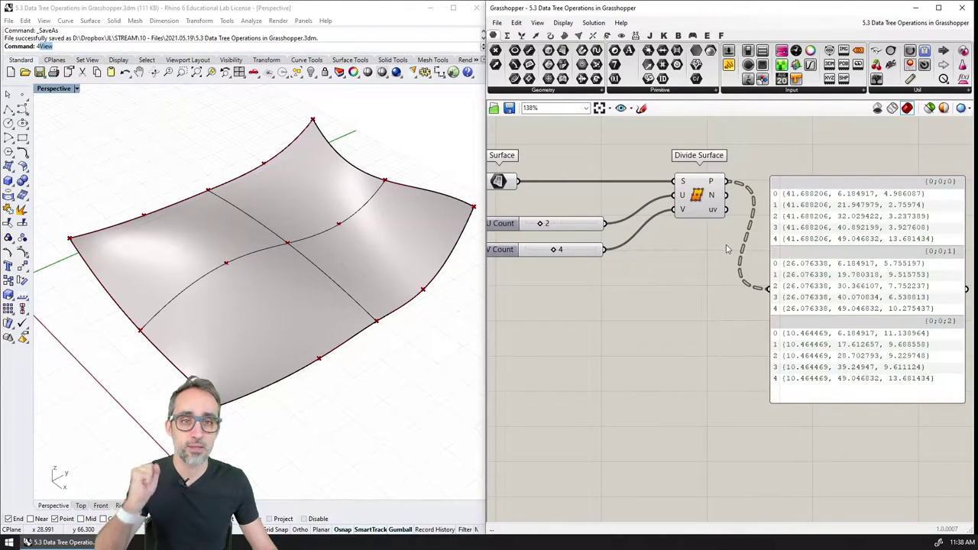
Step: Place a Point List from Display > Vector below Divide Surface and feed it the surface points
{"action": "left_click", "coordinate": [622, 36]}
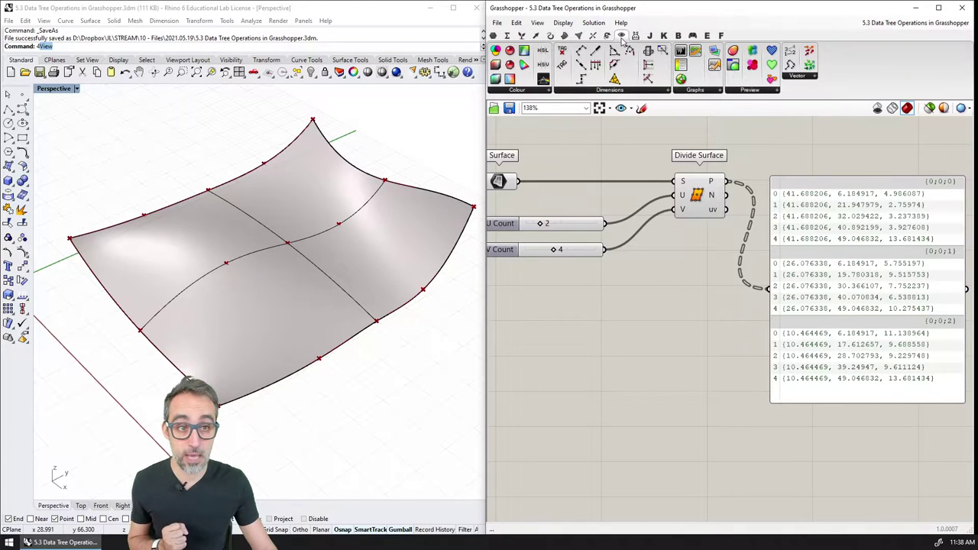
{"action": "left_click", "coordinate": [801, 77]}
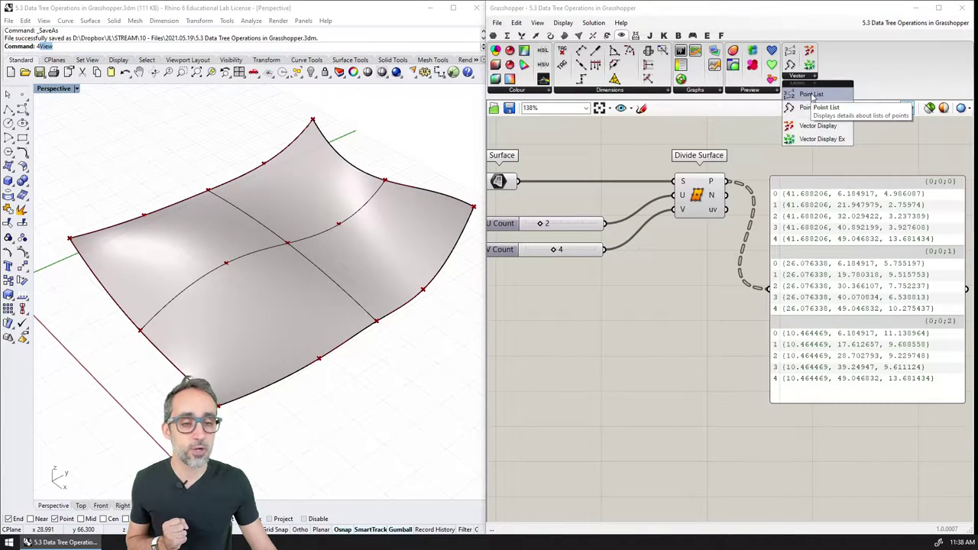
{"action": "left_click_drag", "start_coordinate": [812, 95], "coordinate": [722, 301]}
{"action": "right_click_drag", "start_coordinate": [713, 301], "coordinate": [644, 288]}
{"action": "left_click", "coordinate": [644, 288]}
{"action": "left_click_drag", "start_coordinate": [644, 288], "coordinate": [619, 293]}
{"action": "left_click_drag", "start_coordinate": [649, 174], "coordinate": [613, 292]}
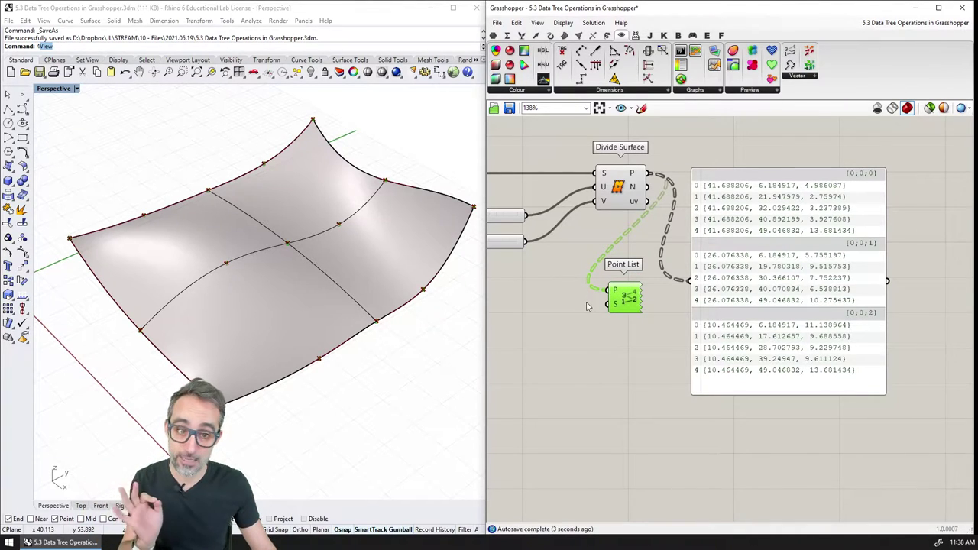
{"action": "scroll", "coordinate": [341, 331], "scroll_direction": "up", "scroll_amount": 5}
{"action": "scroll", "coordinate": [328, 335], "scroll_direction": "down", "scroll_amount": 8}
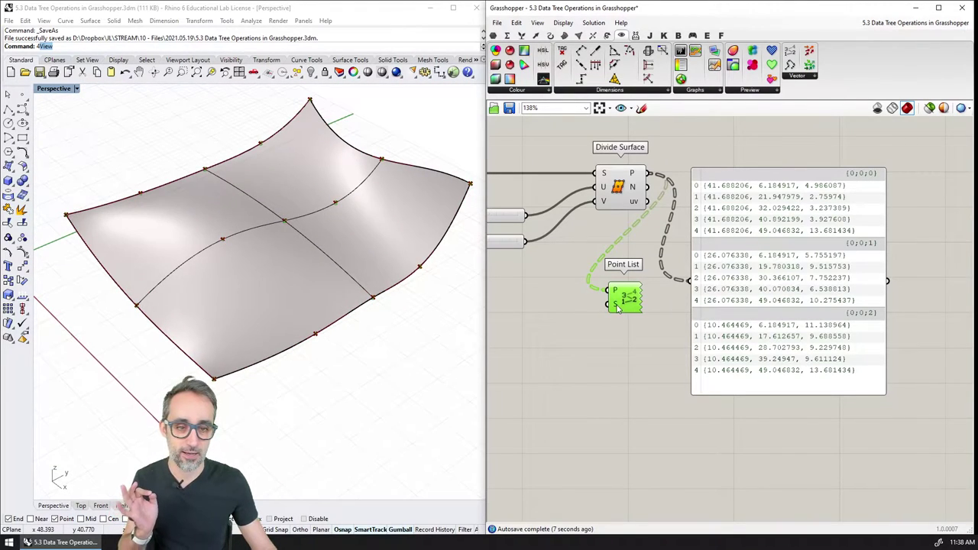
Step: Create a 10.0 number slider, wire it into Point List's S input, and tilt the Rhino view
{"action": "double_click", "coordinate": [520, 303]}
{"action": "type", "text": "10.0"}
{"action": "key", "text": "Return"}
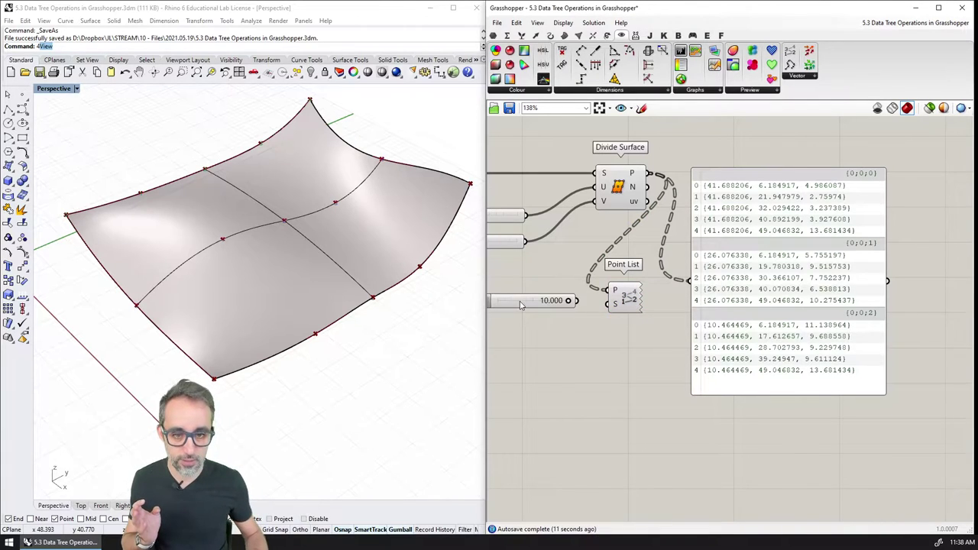
{"action": "right_click_drag", "start_coordinate": [549, 282], "coordinate": [661, 295]}
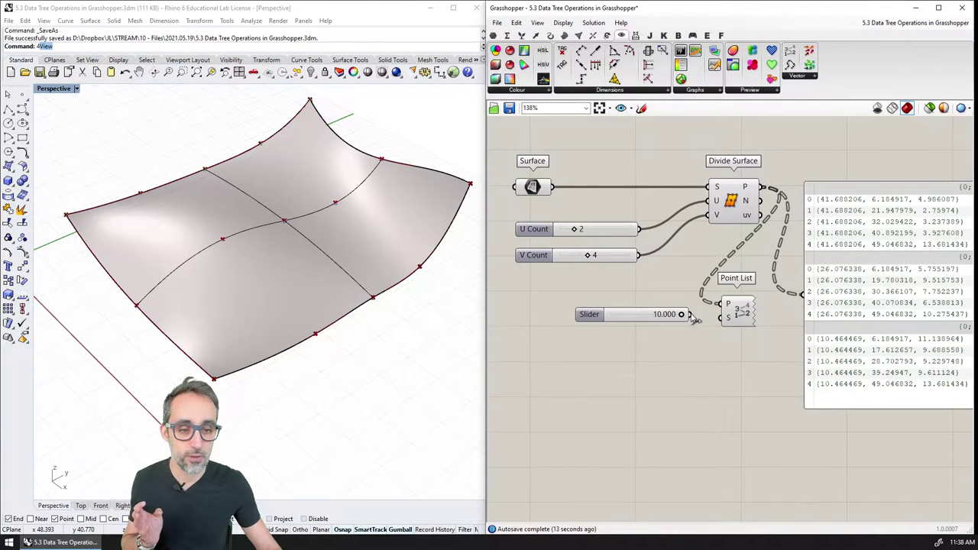
{"action": "left_click_drag", "start_coordinate": [681, 315], "coordinate": [721, 316]}
{"action": "mouse_move", "coordinate": [637, 320]}
{"action": "left_mouse_down"}
{"action": "mouse_move", "coordinate": [628, 329]}
{"action": "mouse_move", "coordinate": [653, 320]}
{"action": "left_mouse_up"}
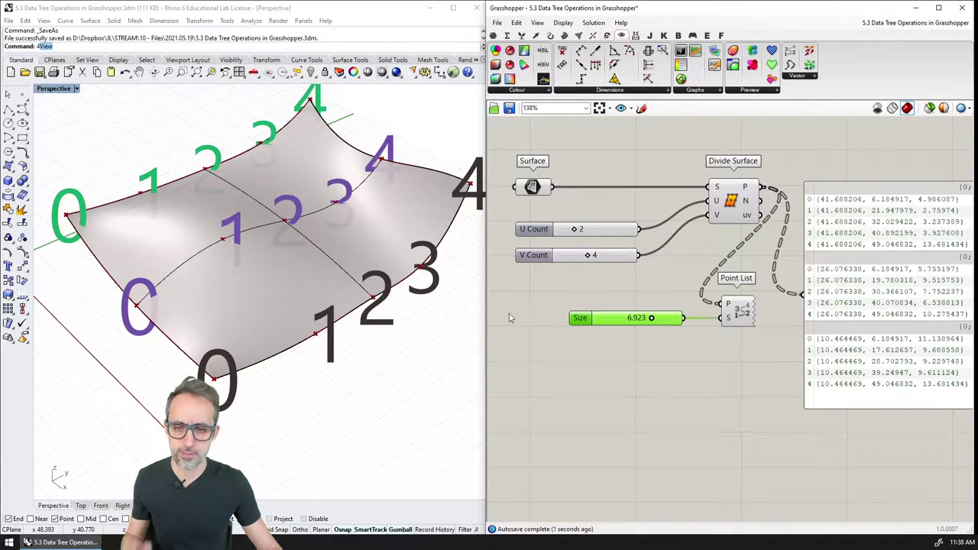
{"action": "mouse_move", "coordinate": [411, 298]}
{"action": "right_mouse_down"}
{"action": "mouse_move", "coordinate": [378, 299]}
{"action": "mouse_move", "coordinate": [401, 309]}
{"action": "right_mouse_up"}
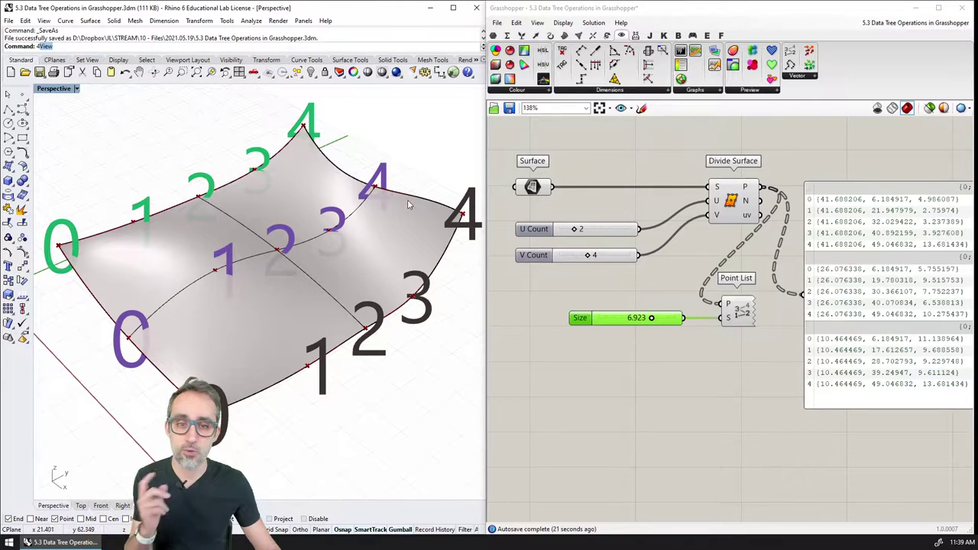
{"action": "left_click", "coordinate": [726, 302]}
{"action": "left_click", "coordinate": [718, 351]}
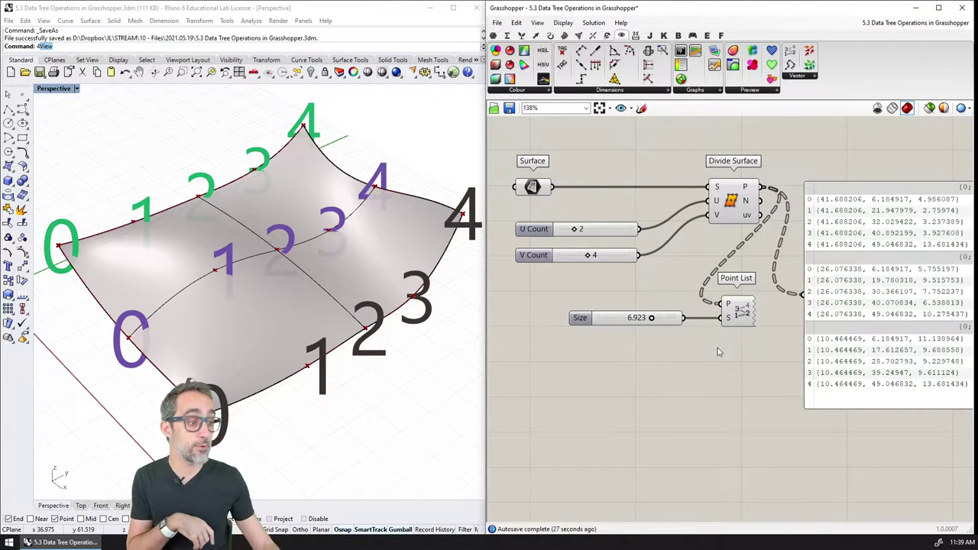
{"action": "scroll", "coordinate": [780, 237], "scroll_direction": "down", "scroll_amount": 2}
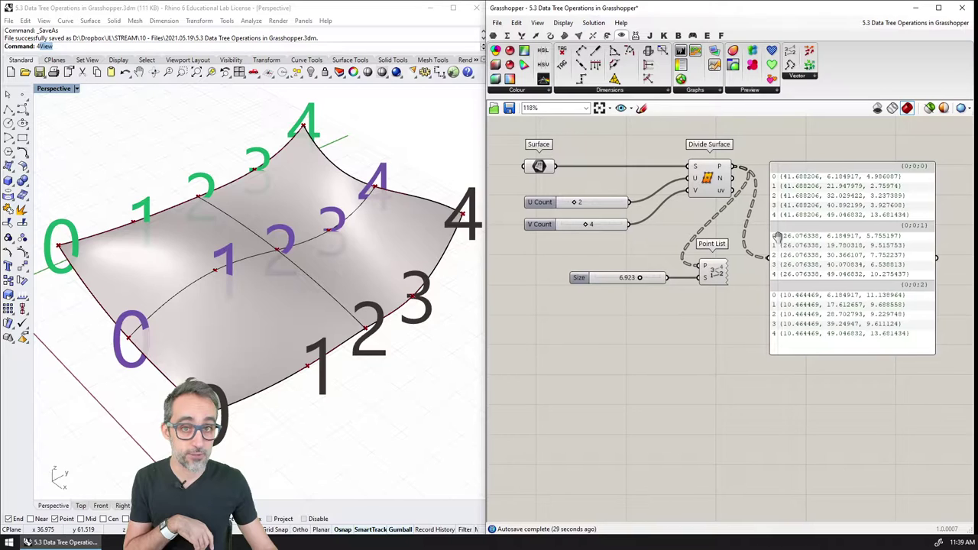
{"action": "right_click_drag", "start_coordinate": [781, 237], "coordinate": [775, 239]}
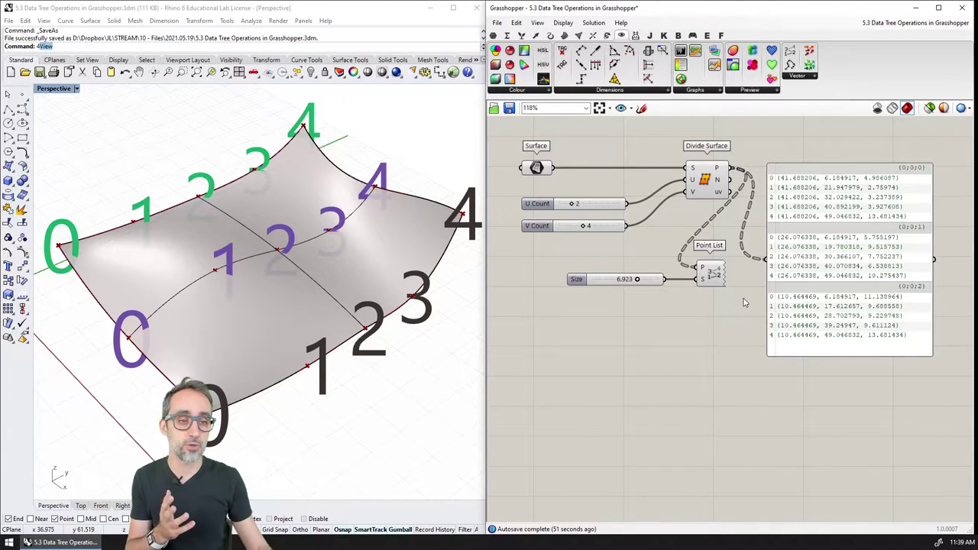
{"action": "scroll", "coordinate": [880, 207], "scroll_direction": "up", "scroll_amount": 4}
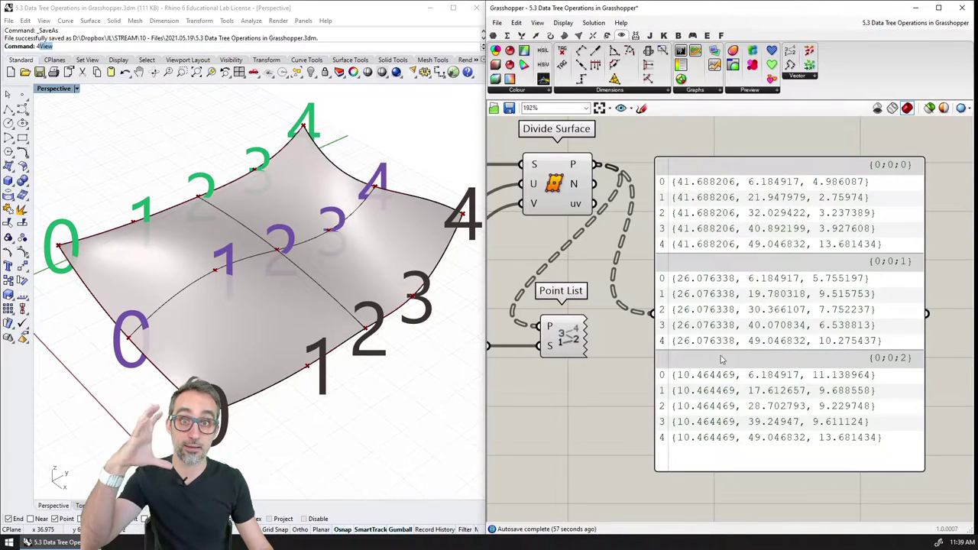
{"action": "scroll", "coordinate": [669, 390], "scroll_direction": "down", "scroll_amount": 3}
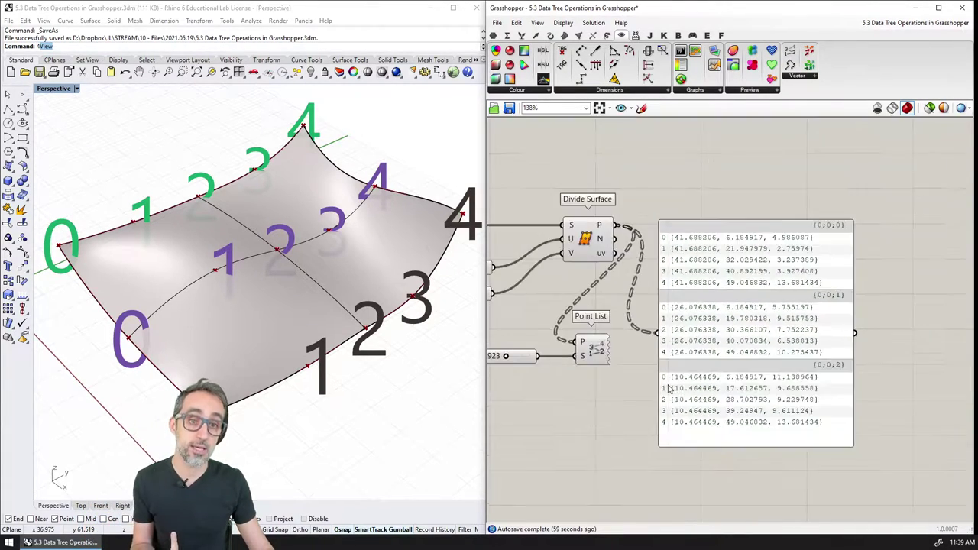
{"action": "scroll", "coordinate": [669, 390], "scroll_direction": "down", "scroll_amount": 1}
{"action": "right_click_drag", "start_coordinate": [670, 390], "coordinate": [738, 316]}
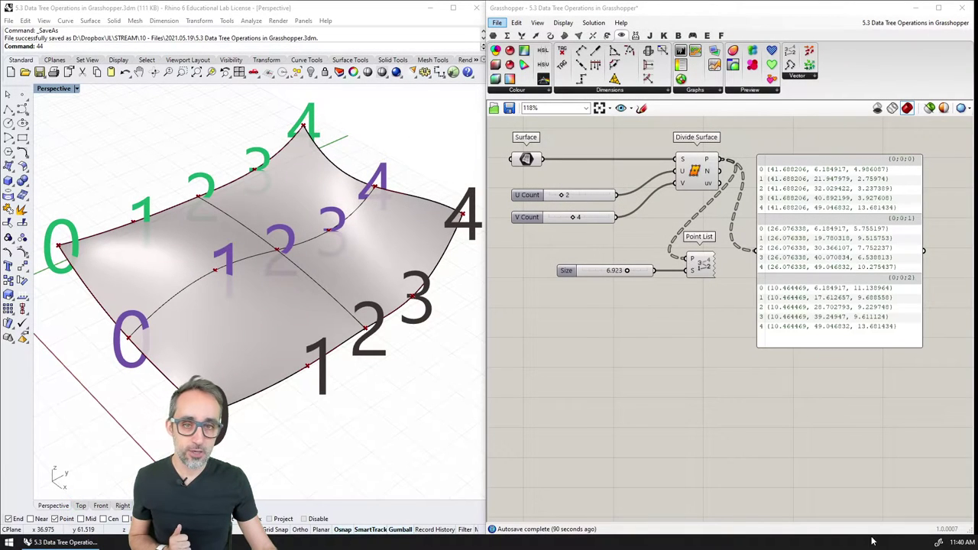
Step: Drag Flatten Tree from the Sets > Tree dropdown onto the canvas above the Divide Surface panel
{"action": "left_click", "coordinate": [522, 35]}
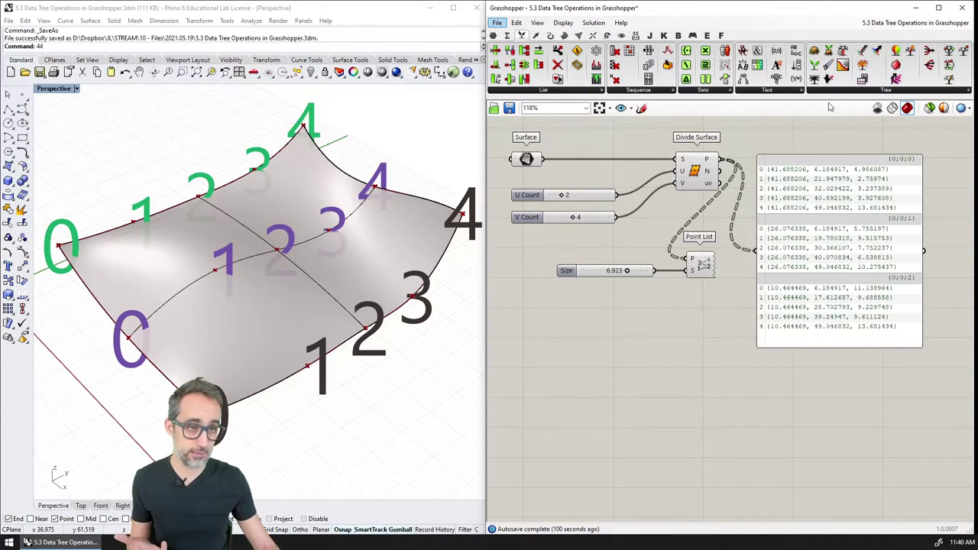
{"action": "left_click", "coordinate": [887, 91]}
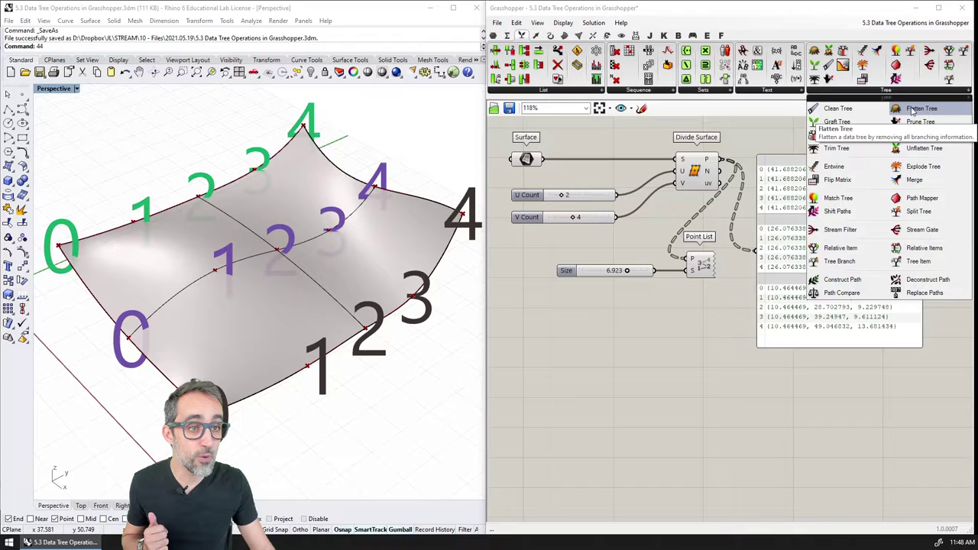
{"action": "left_click_drag", "start_coordinate": [922, 112], "coordinate": [799, 241]}
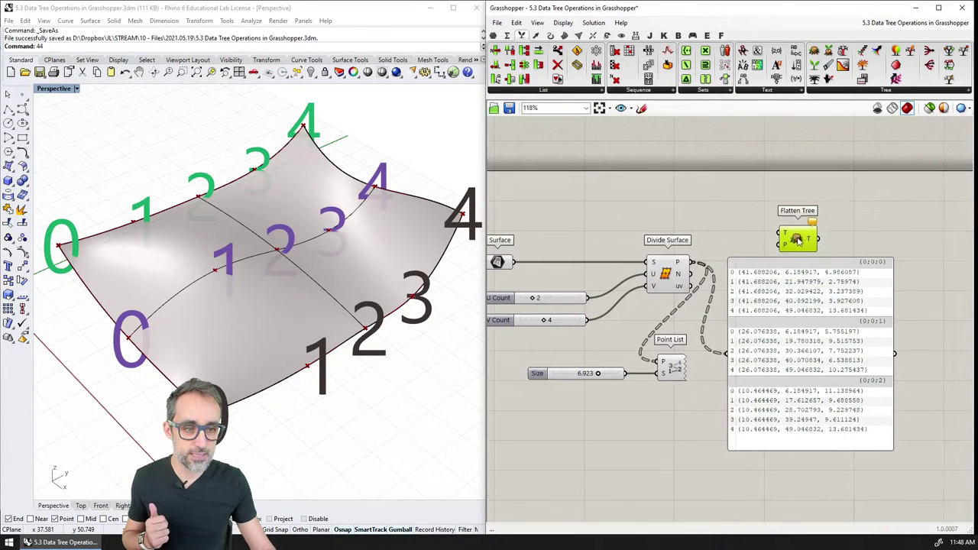
{"action": "scroll", "coordinate": [799, 241], "scroll_direction": "up", "scroll_amount": 4}
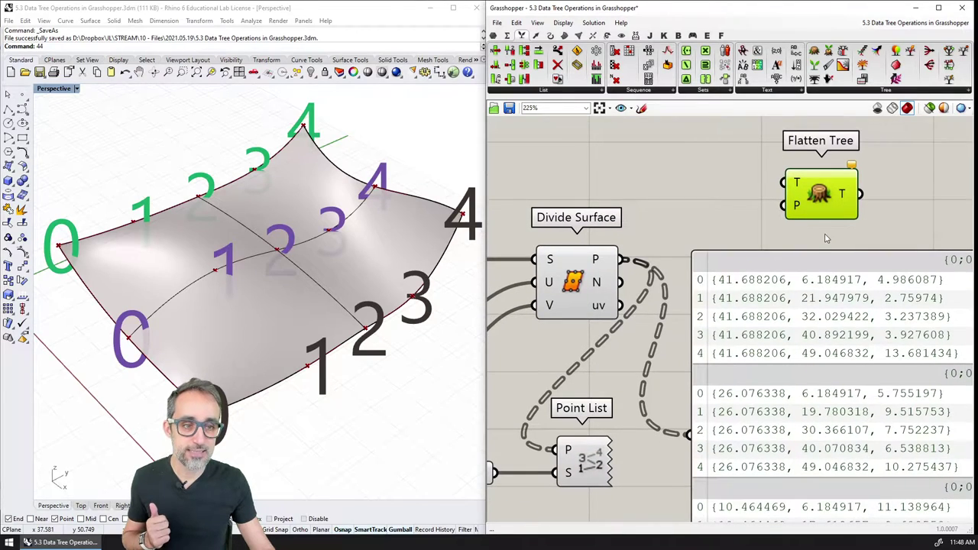
Step: Deselect Flatten Tree and review the points listed in three five-point branches
{"action": "left_click", "coordinate": [822, 237]}
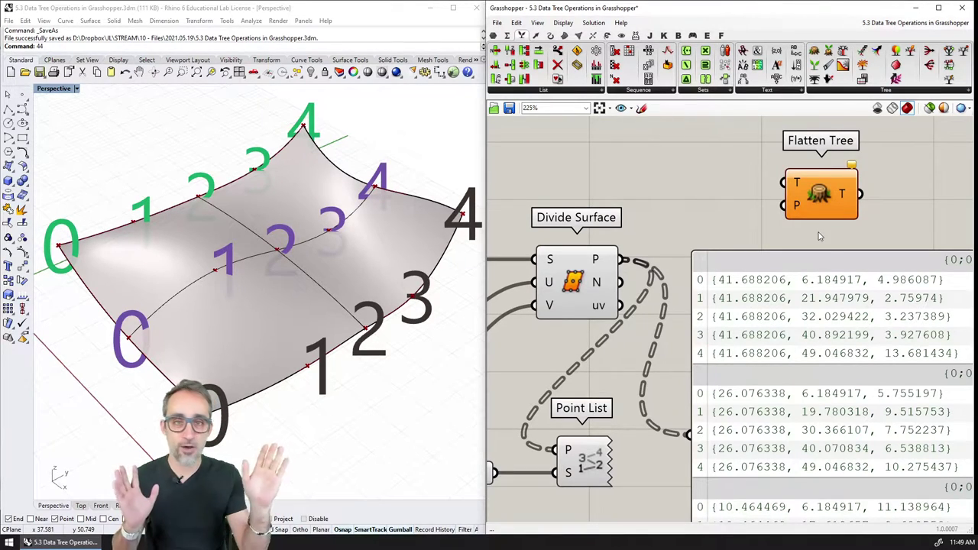
{"action": "scroll", "coordinate": [818, 236], "scroll_direction": "down", "scroll_amount": 5}
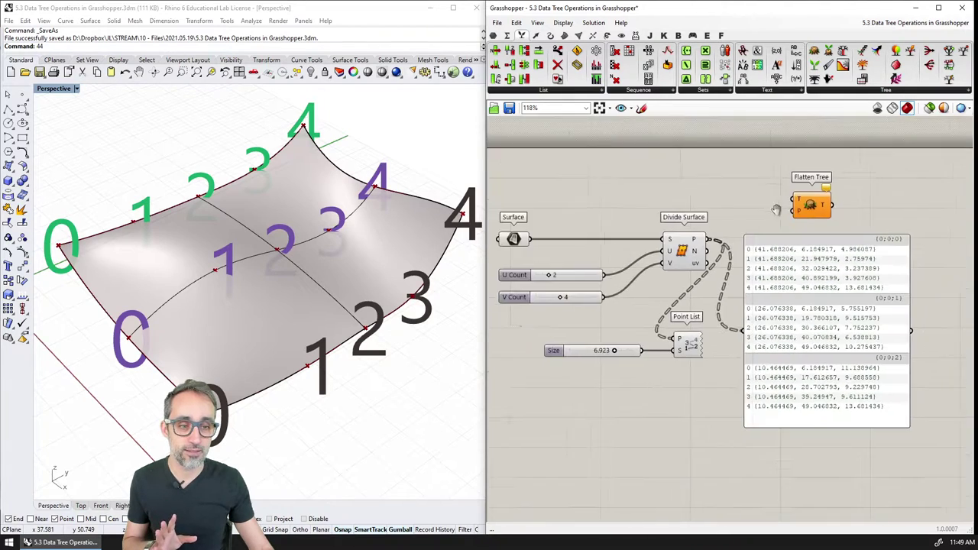
{"action": "scroll", "coordinate": [709, 201], "scroll_direction": "up", "scroll_amount": 3}
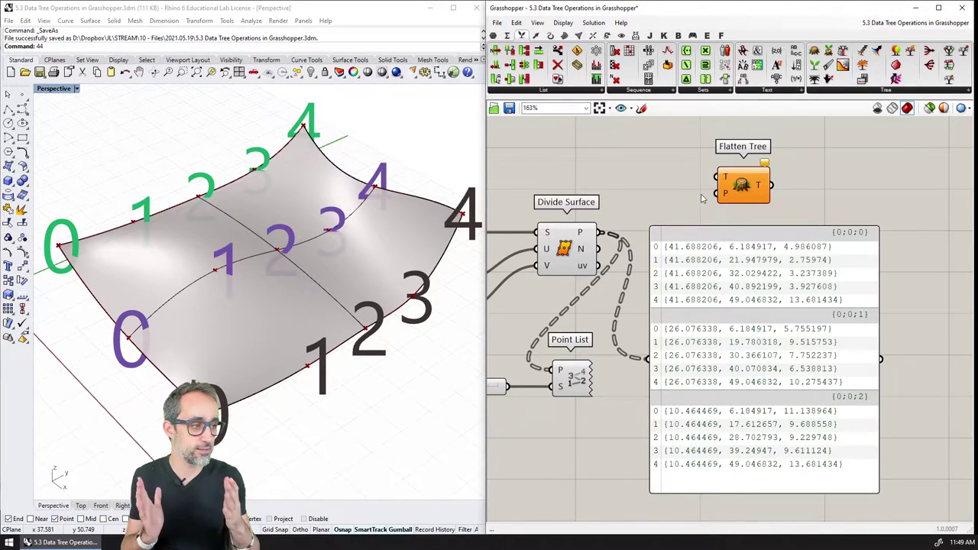
Step: Move the points panel aside, bring Flatten Tree near Divide Surface, and wire P into it
{"action": "right_click_drag", "start_coordinate": [701, 198], "coordinate": [761, 155]}
{"action": "left_click_drag", "start_coordinate": [788, 240], "coordinate": [743, 307]}
{"action": "right_click_drag", "start_coordinate": [791, 233], "coordinate": [711, 233]}
{"action": "left_click", "coordinate": [711, 233]}
{"action": "left_click_drag", "start_coordinate": [722, 146], "coordinate": [727, 198]}
{"action": "left_click_drag", "start_coordinate": [582, 191], "coordinate": [726, 199]}
{"action": "scroll", "coordinate": [702, 299], "scroll_direction": "down", "scroll_amount": 2}
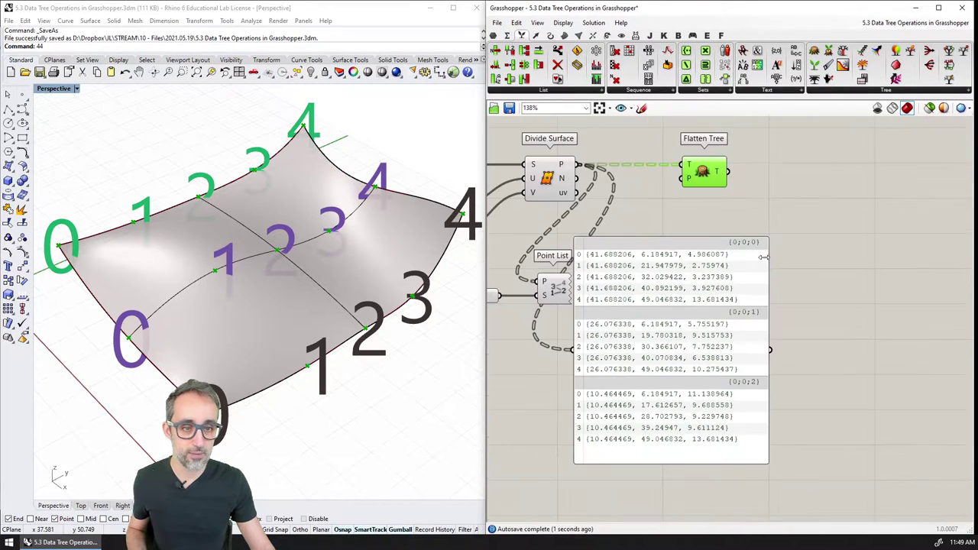
Step: Copy the points panel to the right and show Flatten Tree's 15 points under branch {0}
{"action": "left_click", "coordinate": [702, 298]}
{"action": "left_click_drag", "start_coordinate": [702, 298], "coordinate": [877, 310], "text": "alt"}
{"action": "right_click_drag", "start_coordinate": [877, 309], "coordinate": [848, 305]}
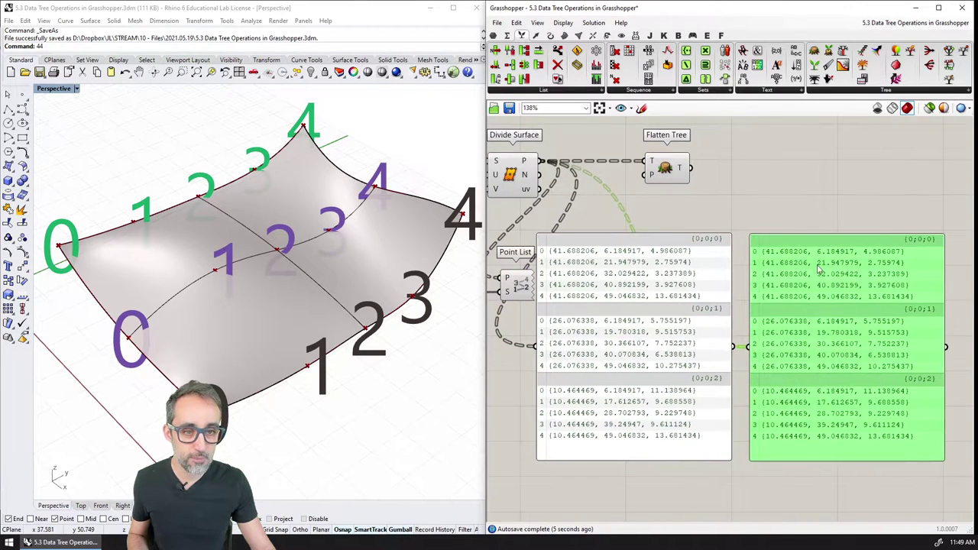
{"action": "left_click_drag", "start_coordinate": [695, 170], "coordinate": [750, 347]}
{"action": "scroll", "coordinate": [797, 178], "scroll_direction": "up", "scroll_amount": 2}
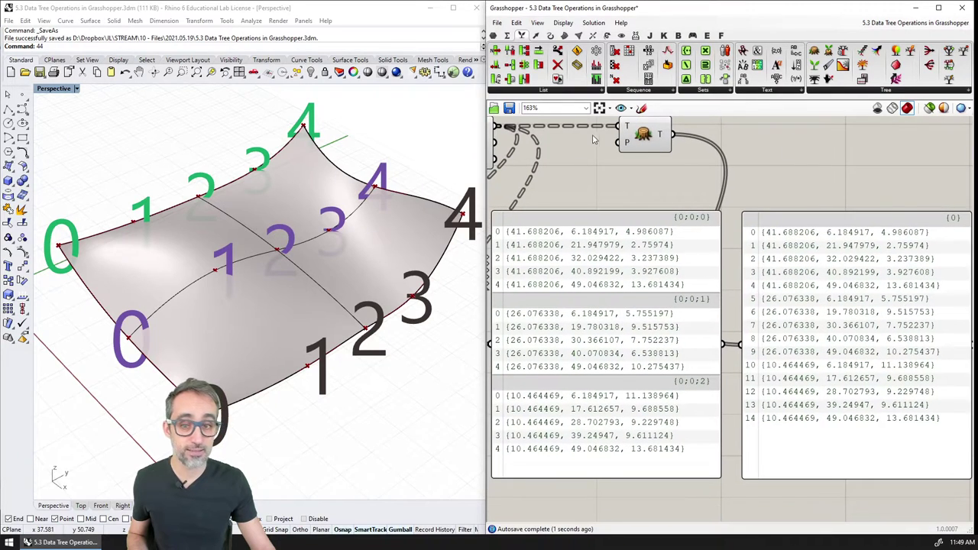
{"action": "scroll", "coordinate": [684, 159], "scroll_direction": "down", "scroll_amount": 2}
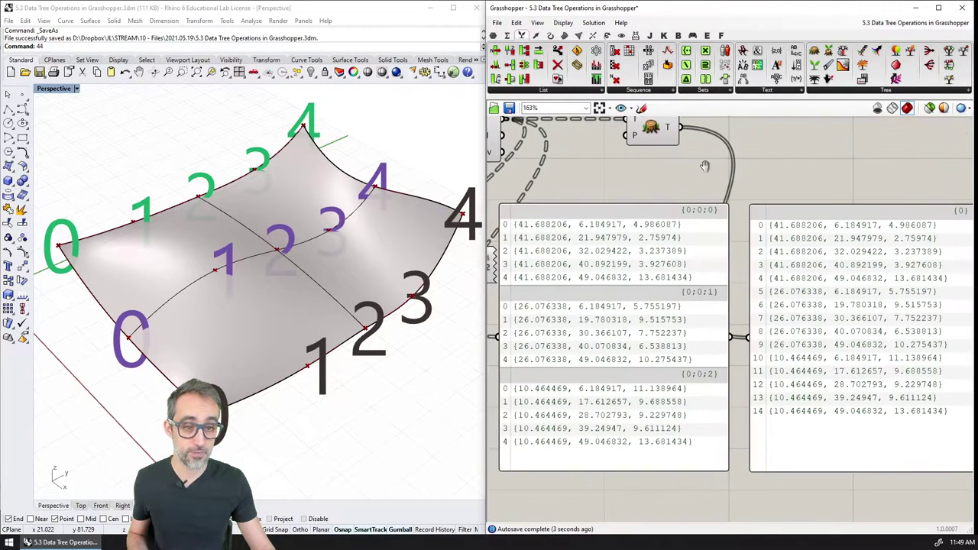
{"action": "right_click_drag", "start_coordinate": [660, 124], "coordinate": [679, 162]}
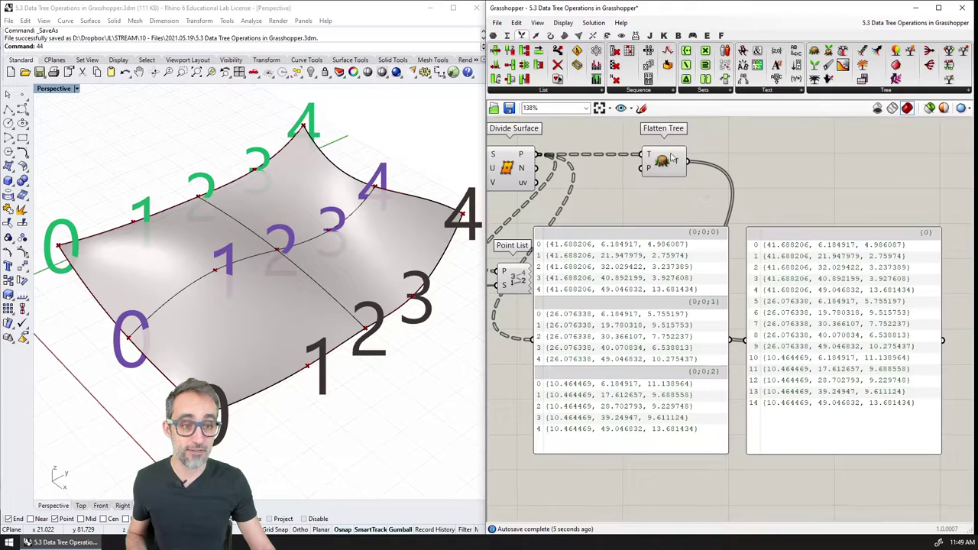
{"action": "left_click", "coordinate": [662, 162]}
{"action": "left_click", "coordinate": [737, 214]}
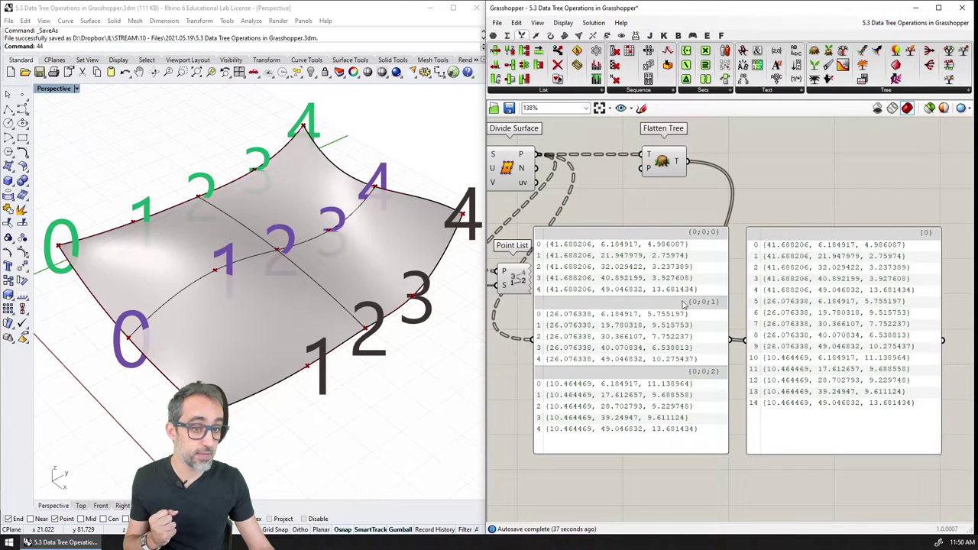
Step: Pan across the canvas and drag Point List up to the right of Flatten Tree
{"action": "scroll", "coordinate": [763, 305], "scroll_direction": "up", "scroll_amount": 1}
{"action": "right_click_drag", "start_coordinate": [763, 284], "coordinate": [766, 262]}
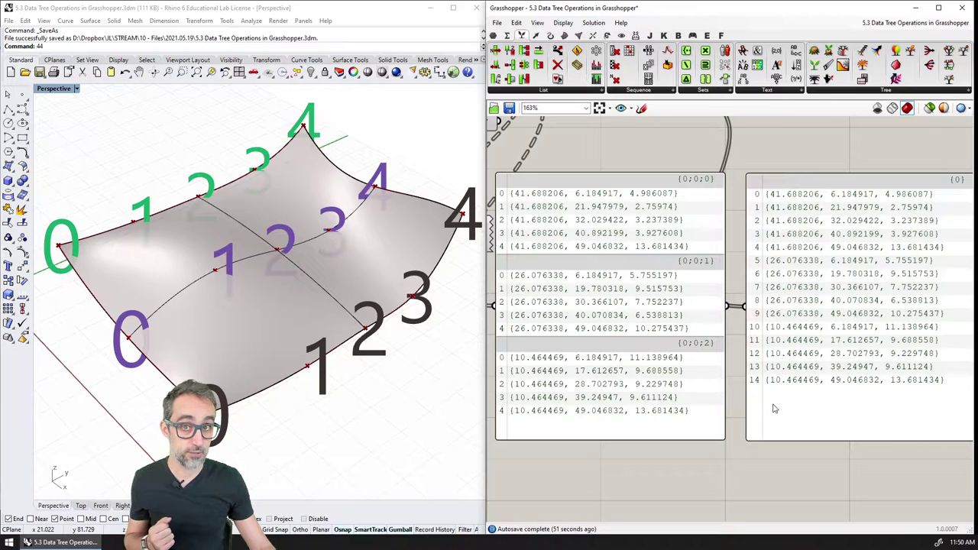
{"action": "right_click_drag", "start_coordinate": [772, 409], "coordinate": [762, 408]}
{"action": "scroll", "coordinate": [763, 409], "scroll_direction": "down", "scroll_amount": 2}
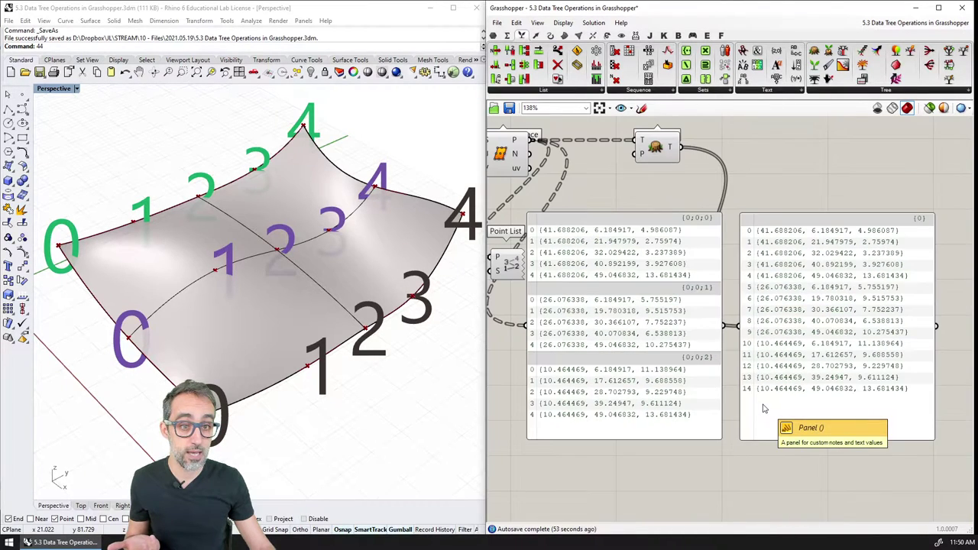
{"action": "right_click_drag", "start_coordinate": [689, 189], "coordinate": [671, 198]}
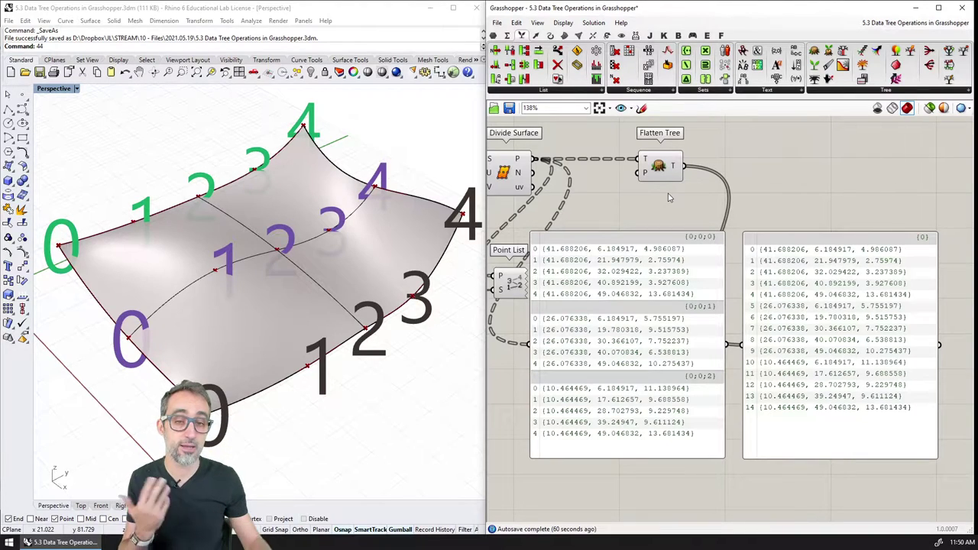
{"action": "right_click_drag", "start_coordinate": [644, 196], "coordinate": [664, 198]}
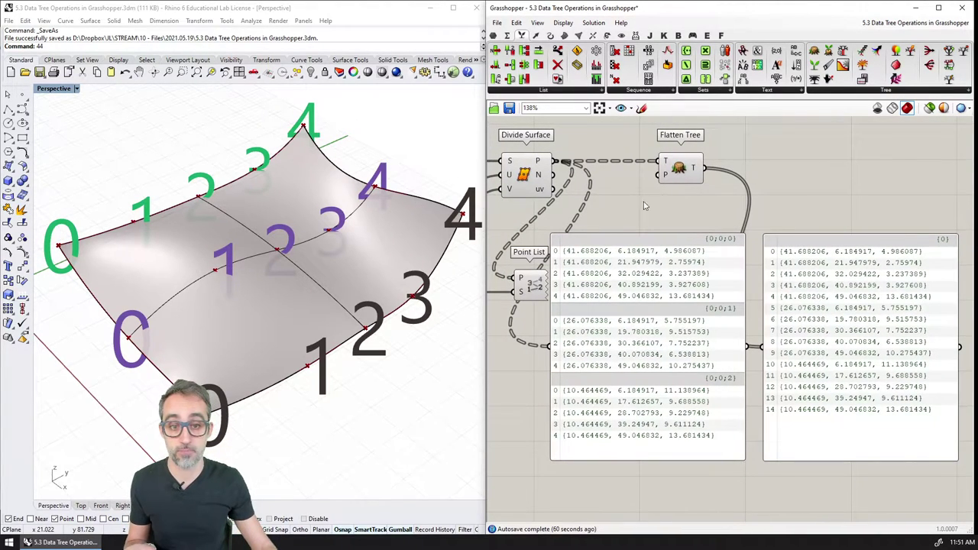
{"action": "right_click_drag", "start_coordinate": [572, 227], "coordinate": [581, 225]}
{"action": "right_click_drag", "start_coordinate": [520, 275], "coordinate": [574, 273]}
{"action": "left_click_drag", "start_coordinate": [573, 273], "coordinate": [844, 192]}
Step: Wire Flatten Tree's T output into Point List's P input to number points 0–14
{"action": "left_click", "coordinate": [724, 202]}
{"action": "right_click_drag", "start_coordinate": [844, 199], "coordinate": [777, 197]}
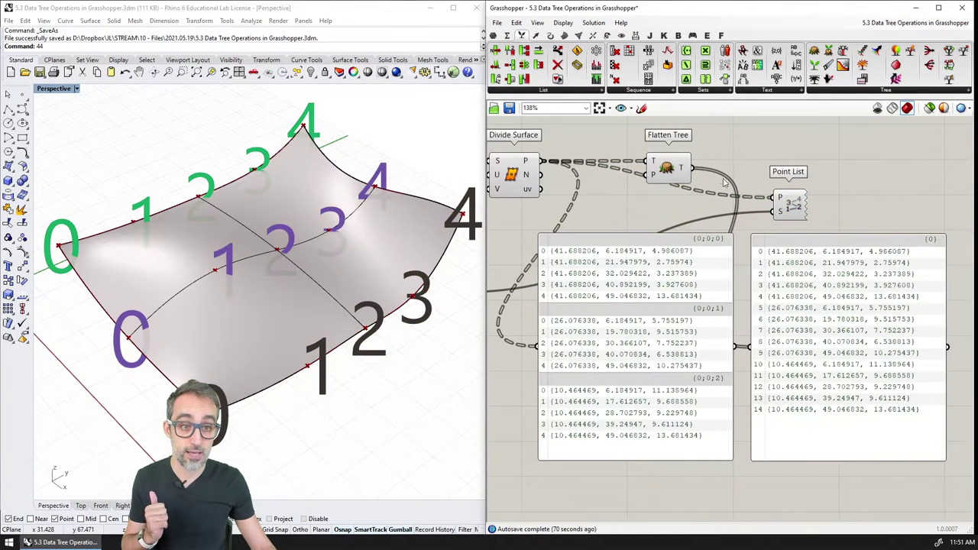
{"action": "mouse_move", "coordinate": [777, 196]}
{"action": "left_mouse_down"}
{"action": "mouse_move", "coordinate": [791, 191]}
{"action": "mouse_move", "coordinate": [791, 155]}
{"action": "mouse_move", "coordinate": [789, 195]}
{"action": "left_mouse_up"}
{"action": "left_click", "coordinate": [775, 153]}
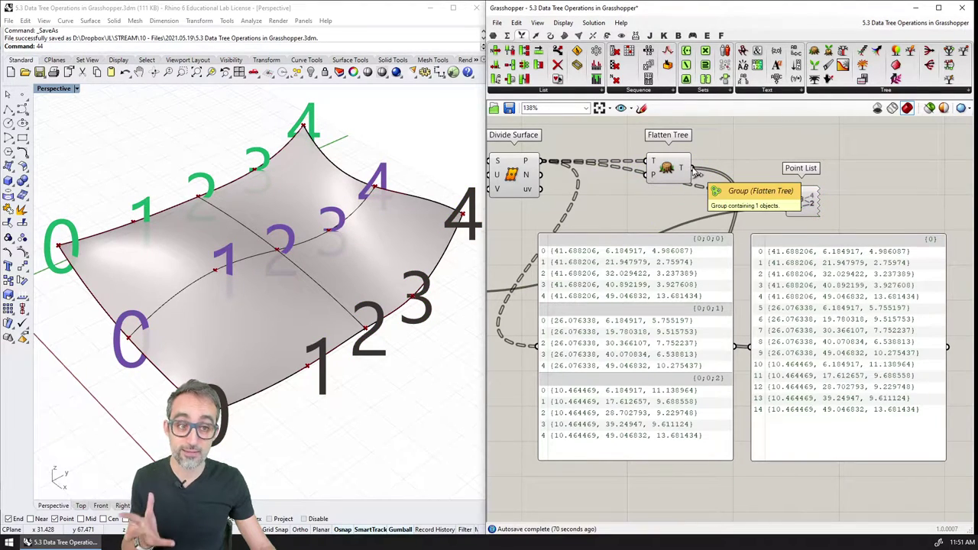
{"action": "left_click_drag", "start_coordinate": [704, 163], "coordinate": [788, 196]}
Step: Orbit the Rhino view to inspect the 0–14 labels and highlight Flatten Tree's points
{"action": "right_click_drag", "start_coordinate": [371, 390], "coordinate": [366, 398]}
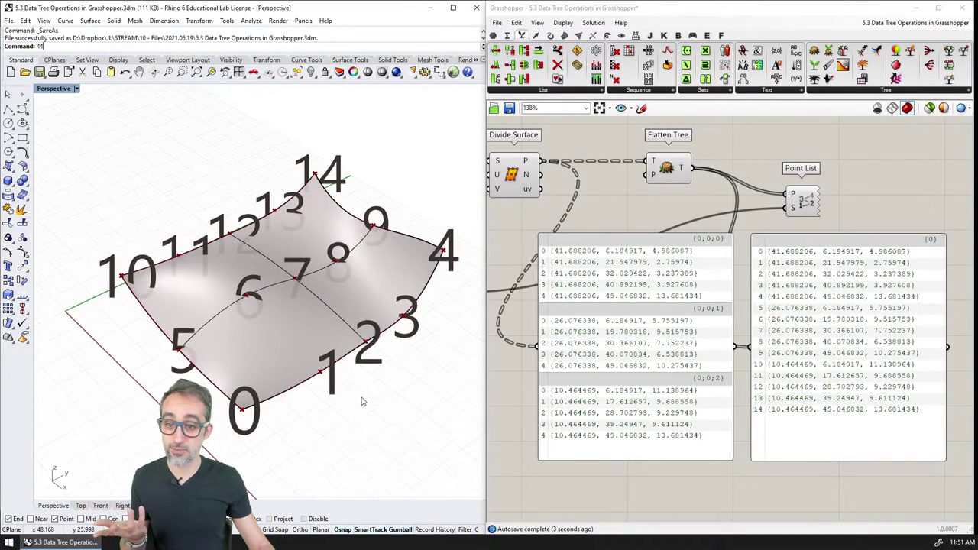
{"action": "scroll", "coordinate": [276, 409], "scroll_direction": "up", "scroll_amount": 2}
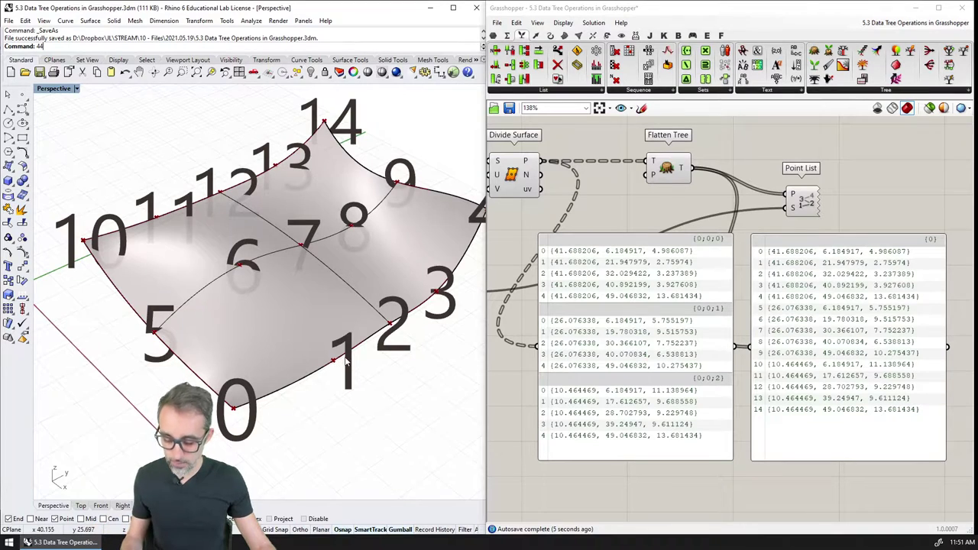
{"action": "scroll", "coordinate": [344, 361], "scroll_direction": "down", "scroll_amount": 1}
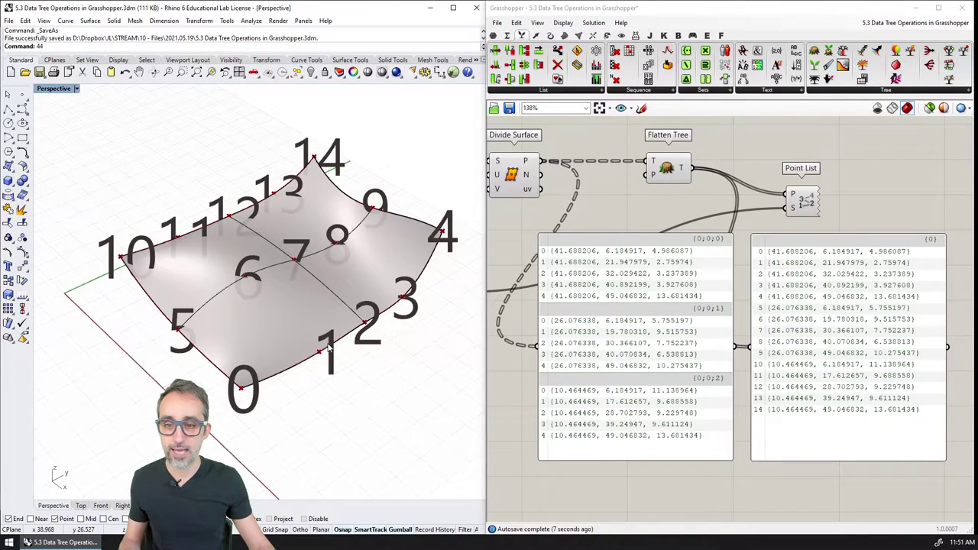
{"action": "right_click_drag", "start_coordinate": [329, 347], "coordinate": [320, 321], "text": "shift"}
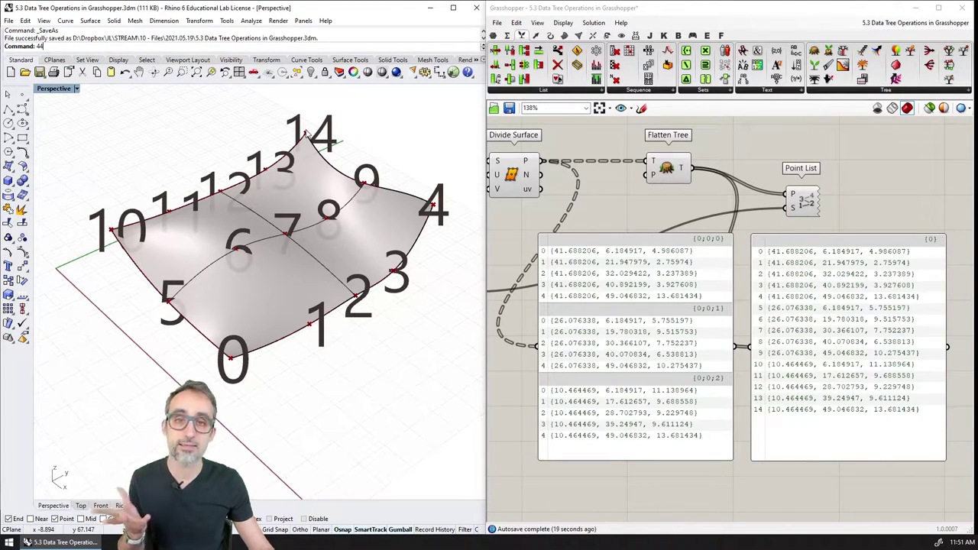
{"action": "left_click", "coordinate": [670, 170]}
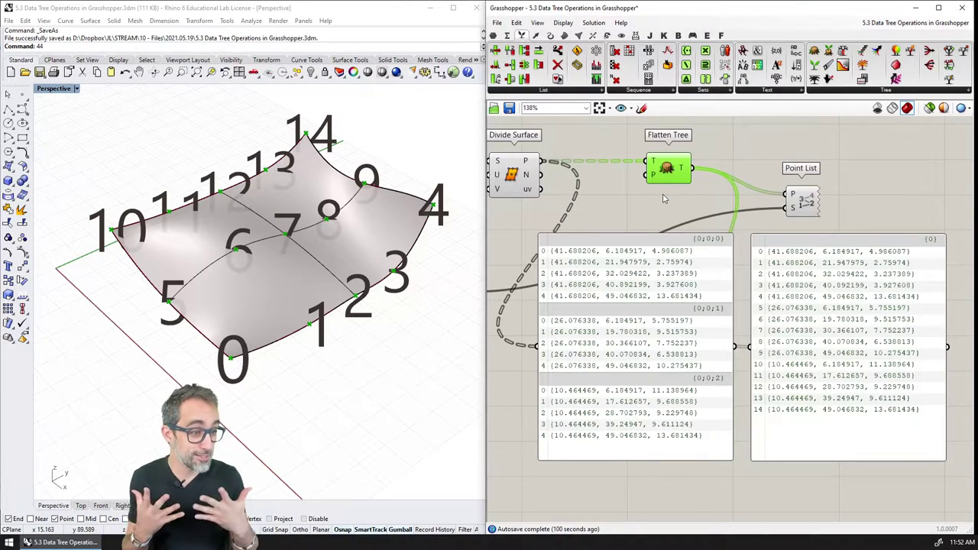
{"action": "type", "text": "3"}
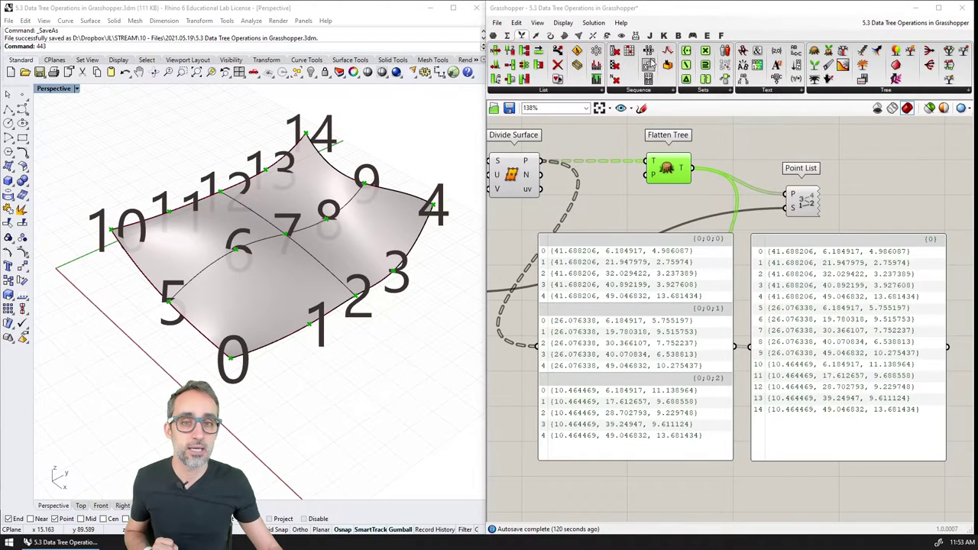
Step: Drag Graft Tree from the Sets > Tree dropdown onto the canvas and position it above Point List
{"action": "left_click", "coordinate": [886, 90]}
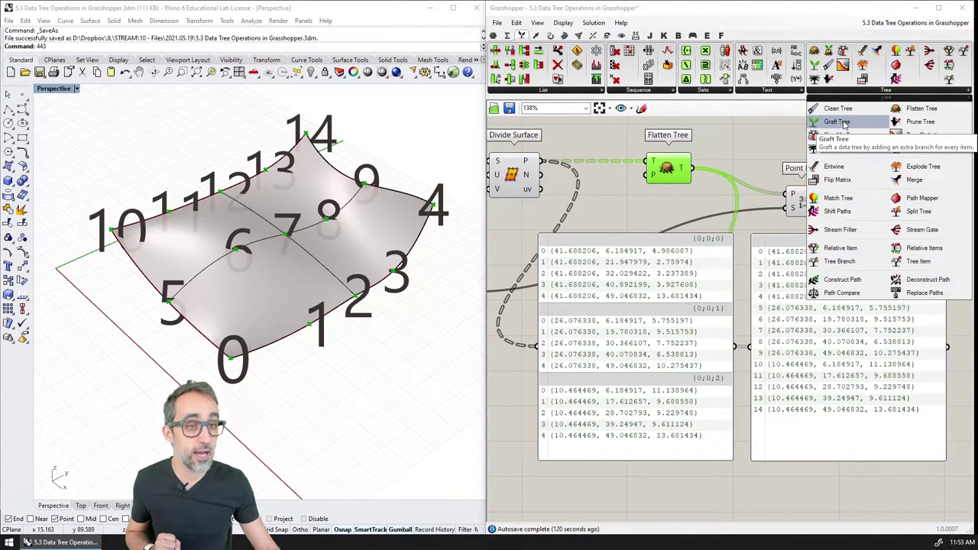
{"action": "left_click_drag", "start_coordinate": [845, 125], "coordinate": [757, 174]}
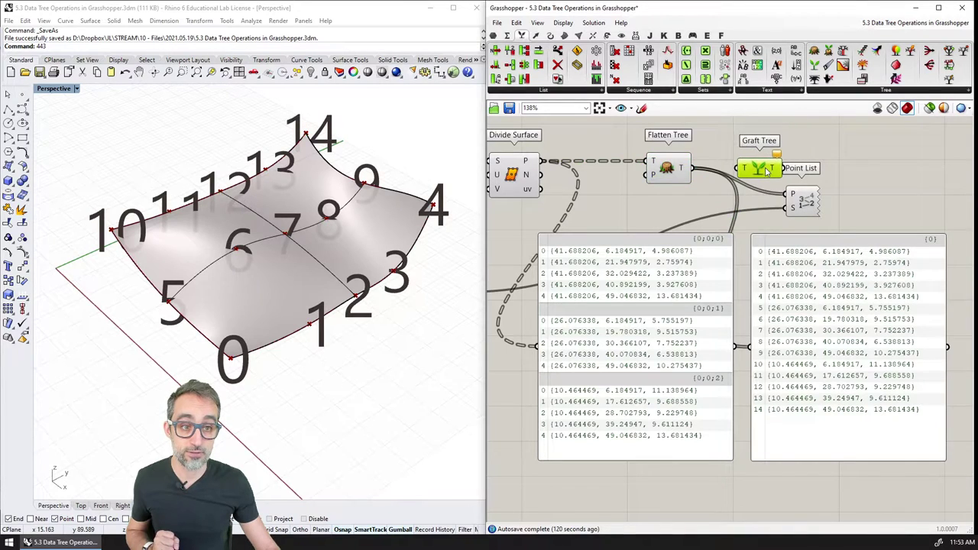
{"action": "scroll", "coordinate": [755, 205], "scroll_direction": "up", "scroll_amount": 1}
{"action": "left_click_drag", "start_coordinate": [746, 252], "coordinate": [738, 226]}
{"action": "scroll", "coordinate": [731, 256], "scroll_direction": "up", "scroll_amount": 1}
{"action": "scroll", "coordinate": [732, 256], "scroll_direction": "up", "scroll_amount": 1}
{"action": "left_click", "coordinate": [740, 248]}
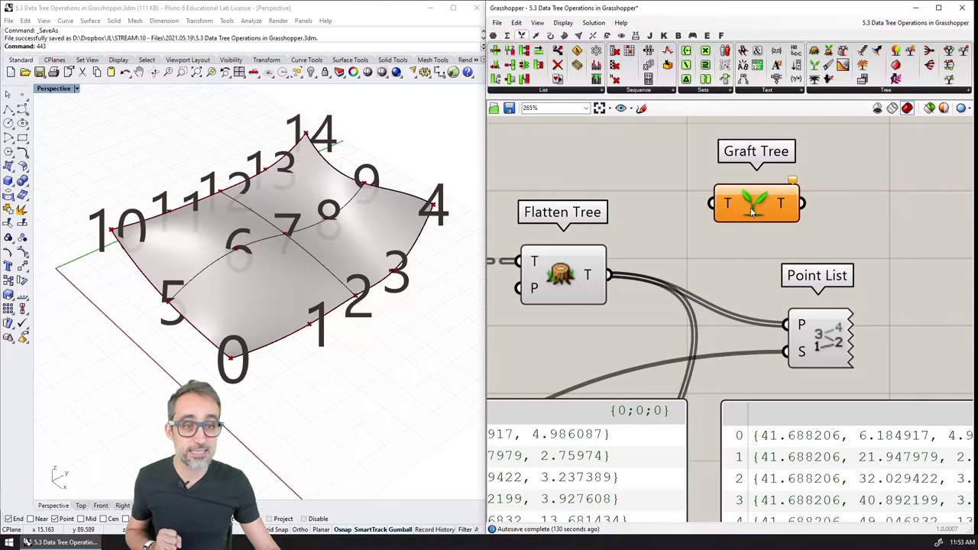
{"action": "scroll", "coordinate": [741, 246], "scroll_direction": "up", "scroll_amount": 1}
{"action": "scroll", "coordinate": [834, 218], "scroll_direction": "down", "scroll_amount": 1}
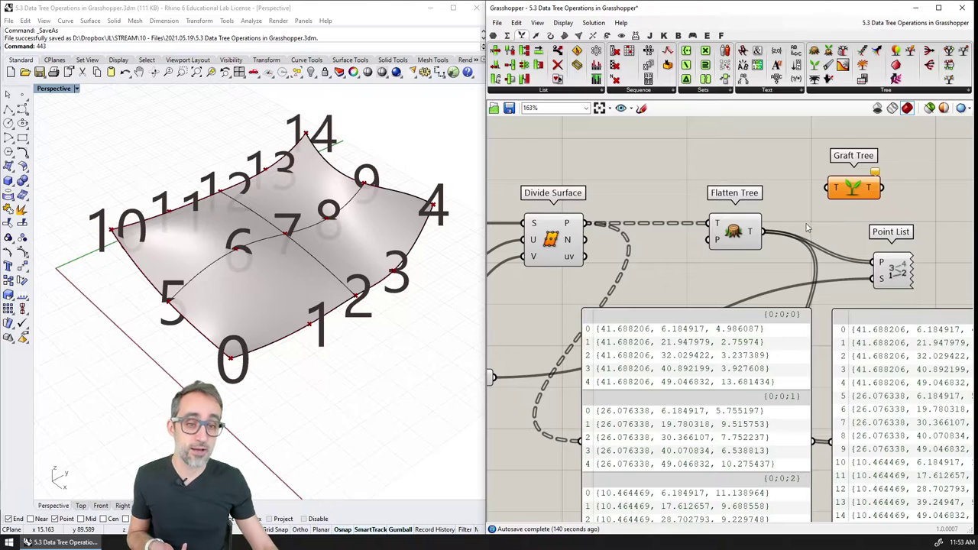
{"action": "scroll", "coordinate": [835, 222], "scroll_direction": "down", "scroll_amount": 1}
{"action": "right_click_drag", "start_coordinate": [819, 253], "coordinate": [772, 230]}
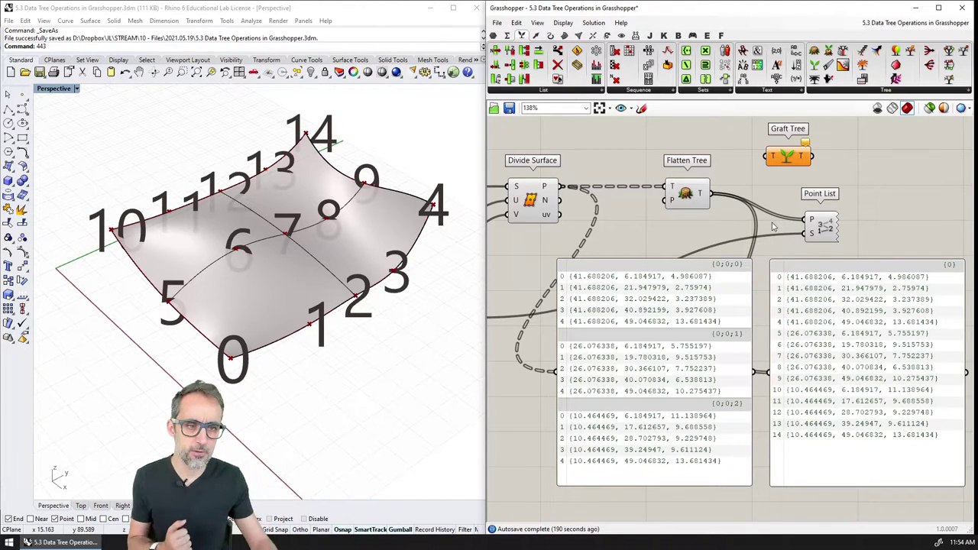
{"action": "scroll", "coordinate": [772, 226], "scroll_direction": "down", "scroll_amount": 2}
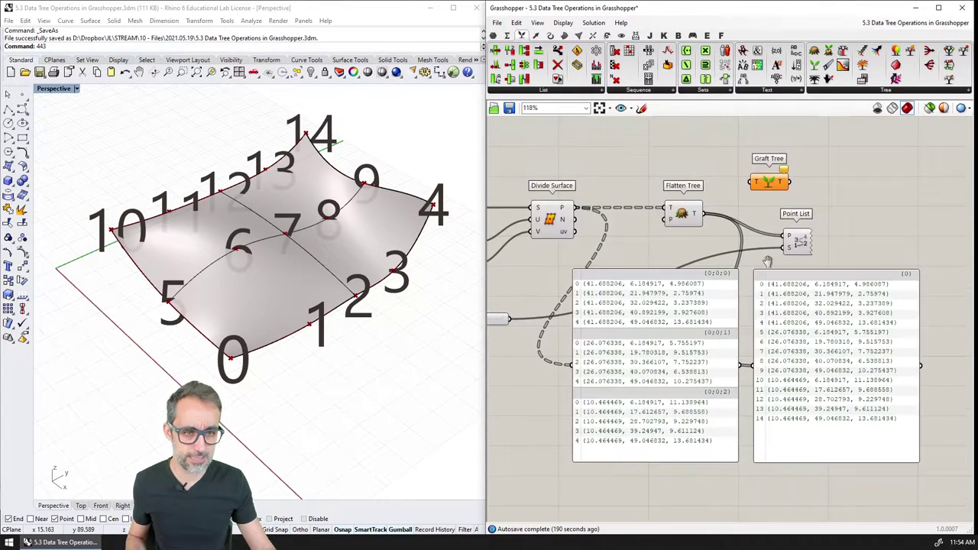
Step: Reconnect the original Divide Surface points directly to Point List
{"action": "left_click_drag", "start_coordinate": [579, 210], "coordinate": [642, 256]}
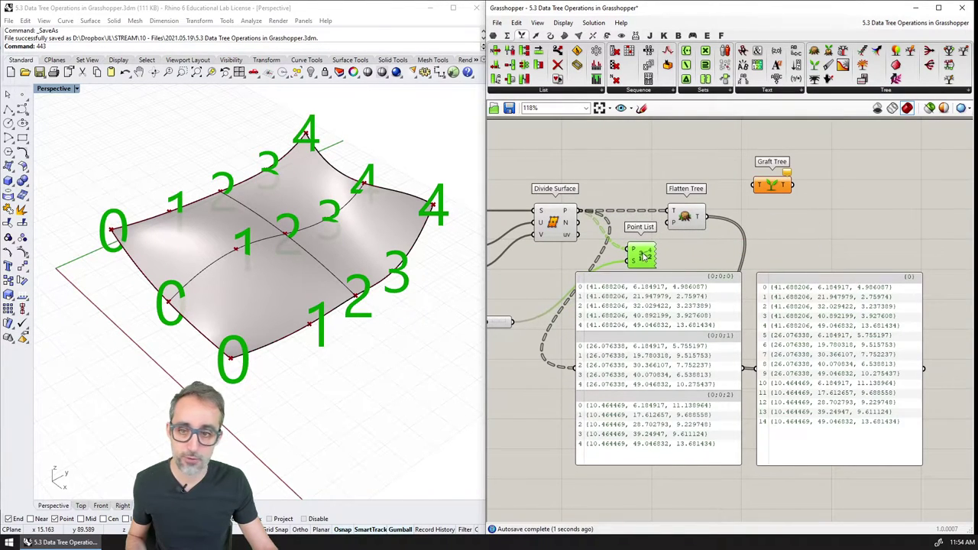
{"action": "left_click", "coordinate": [566, 332]}
{"action": "right_click_drag", "start_coordinate": [566, 332], "coordinate": [579, 303]}
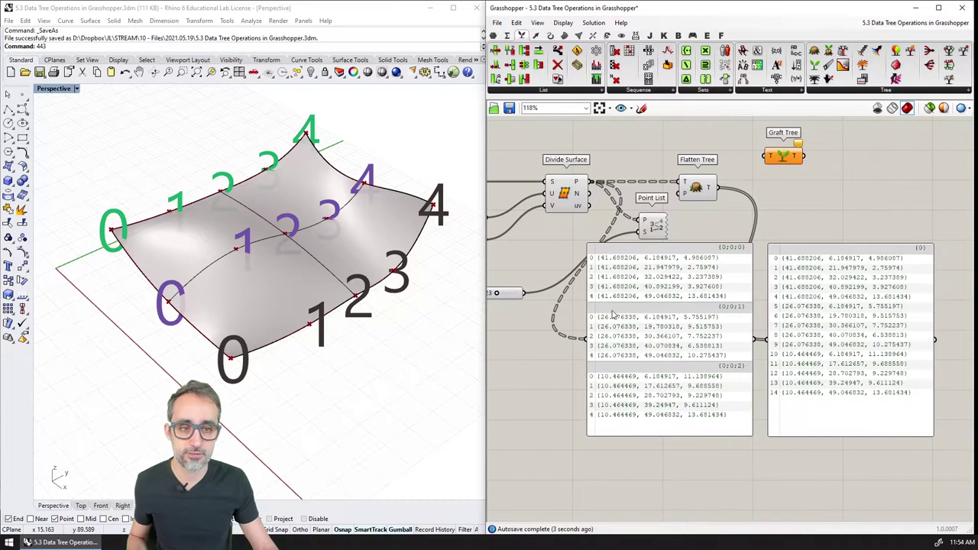
{"action": "right_click_drag", "start_coordinate": [931, 216], "coordinate": [827, 244]}
{"action": "left_click_drag", "start_coordinate": [780, 263], "coordinate": [610, 338]}
{"action": "left_click", "coordinate": [627, 244]}
{"action": "right_click_drag", "start_coordinate": [670, 185], "coordinate": [757, 191]}
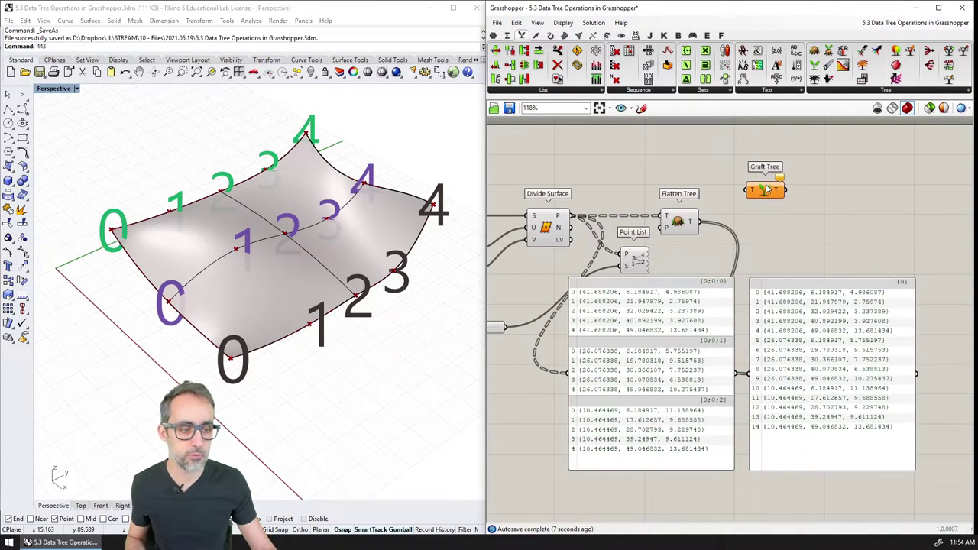
Step: Move the flattened panel and Flatten Tree lower, then wire Divide Surface P into Graft Tree
{"action": "right_click_drag", "start_coordinate": [816, 318], "coordinate": [809, 276]}
{"action": "left_click_drag", "start_coordinate": [804, 266], "coordinate": [806, 528]}
{"action": "left_click_drag", "start_coordinate": [673, 178], "coordinate": [635, 521]}
{"action": "left_click_drag", "start_coordinate": [750, 147], "coordinate": [730, 174]}
{"action": "left_click_drag", "start_coordinate": [563, 174], "coordinate": [733, 175]}
{"action": "scroll", "coordinate": [721, 176], "scroll_direction": "up", "scroll_amount": 2}
Step: Copy the points panel, feed it Graft Tree's output, and stretch it to show branches from {0;0;0}
{"action": "left_click", "coordinate": [661, 281]}
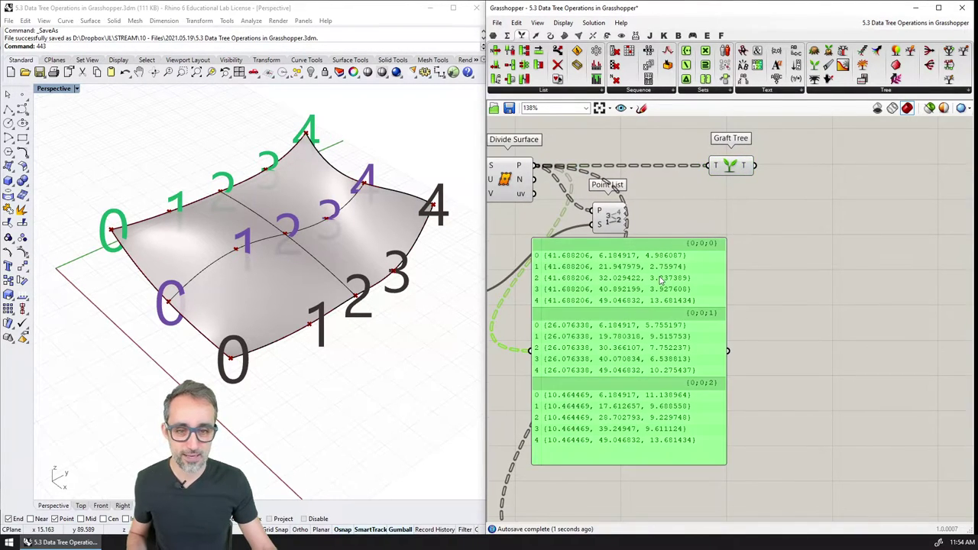
{"action": "left_click_drag", "start_coordinate": [661, 282], "coordinate": [809, 279], "text": "alt"}
{"action": "left_click_drag", "start_coordinate": [755, 166], "coordinate": [741, 350]}
{"action": "right_click_drag", "start_coordinate": [749, 263], "coordinate": [740, 194]}
{"action": "left_click_drag", "start_coordinate": [786, 394], "coordinate": [792, 465]}
{"action": "scroll", "coordinate": [777, 343], "scroll_direction": "up", "scroll_amount": 2}
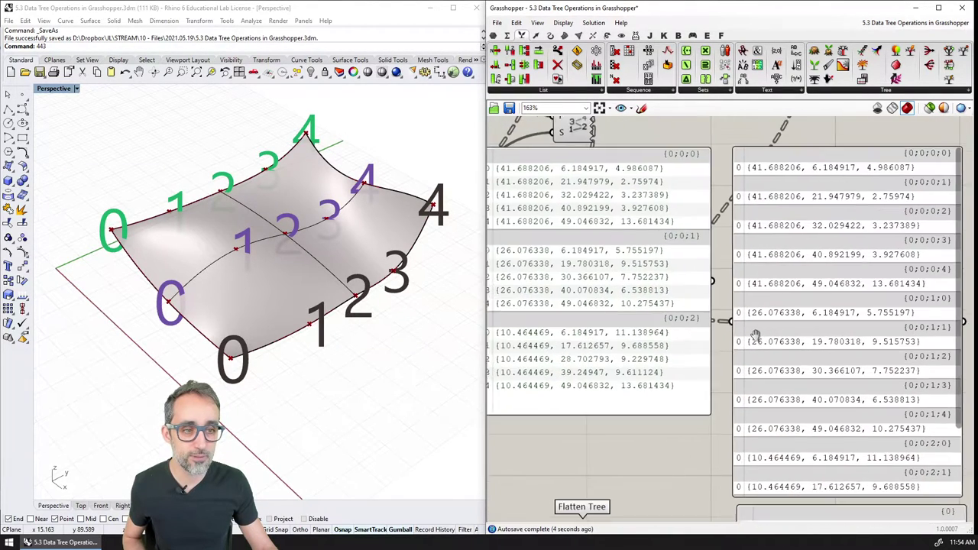
{"action": "scroll", "coordinate": [777, 343], "scroll_direction": "up", "scroll_amount": 2}
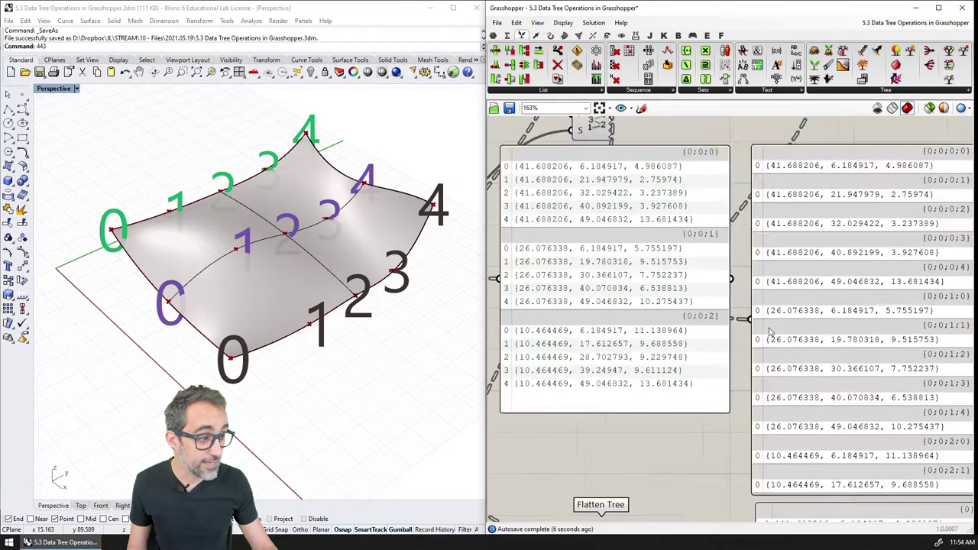
{"action": "right_click_drag", "start_coordinate": [782, 308], "coordinate": [772, 320]}
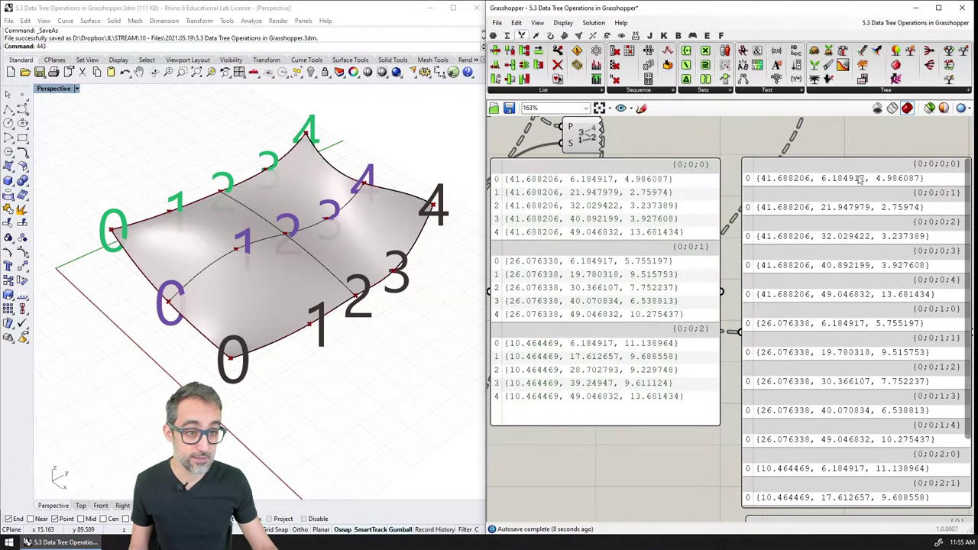
{"action": "right_click_drag", "start_coordinate": [869, 178], "coordinate": [856, 175]}
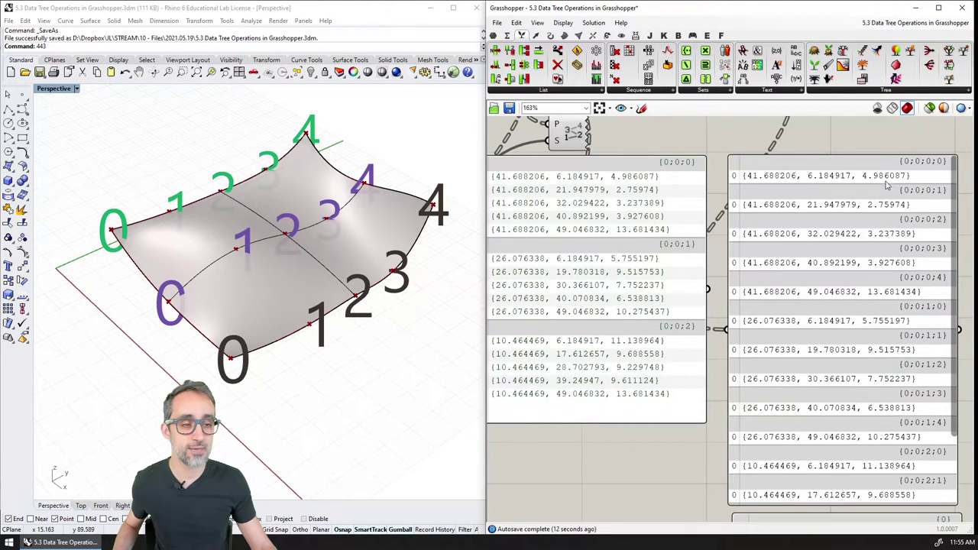
{"action": "right_click_drag", "start_coordinate": [834, 192], "coordinate": [849, 189]}
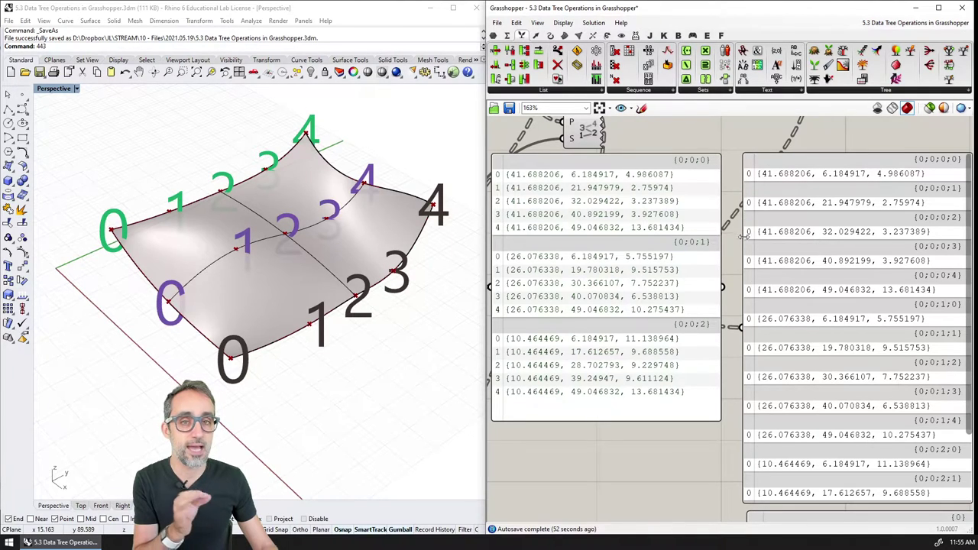
{"action": "right_click_drag", "start_coordinate": [785, 275], "coordinate": [874, 259]}
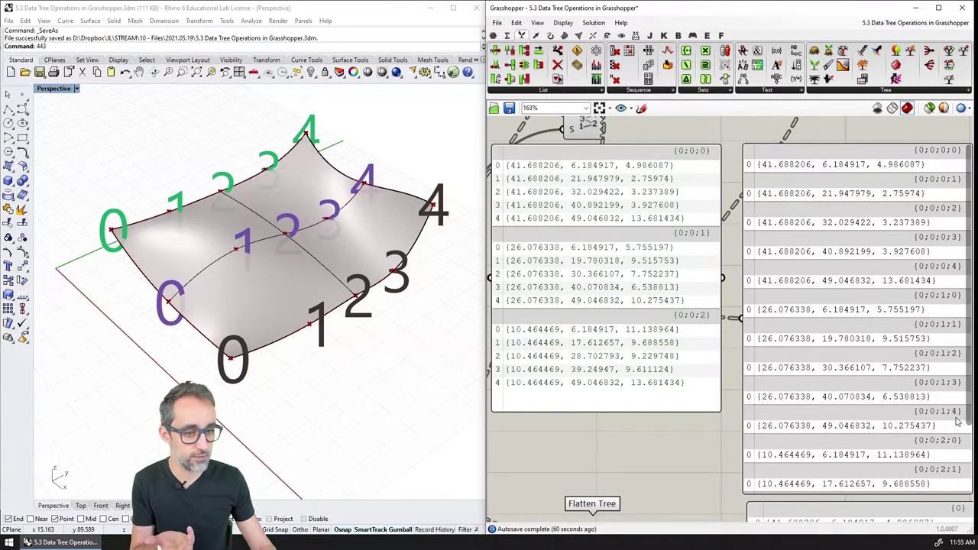
{"action": "scroll", "coordinate": [953, 420], "scroll_direction": "down", "scroll_amount": 3}
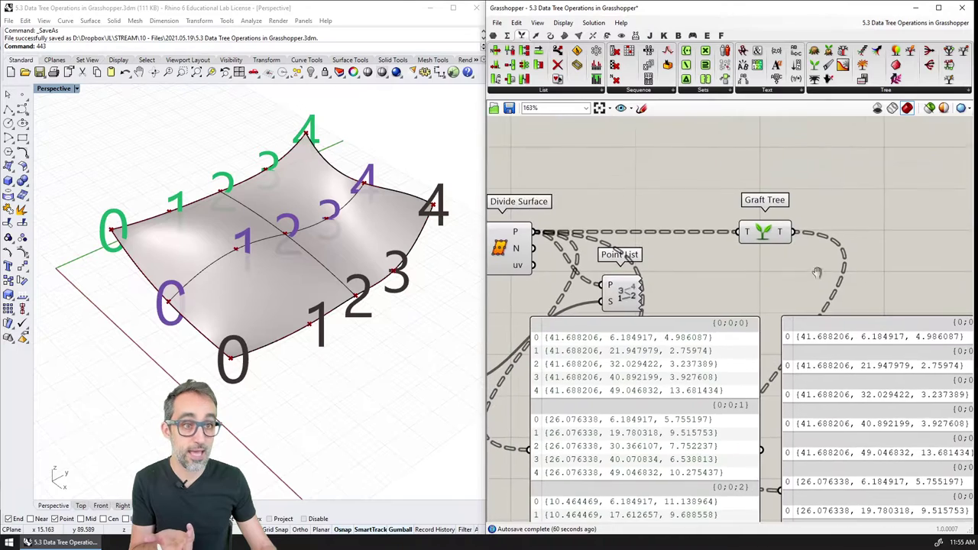
{"action": "left_click", "coordinate": [496, 35]}
{"action": "left_click_drag", "start_coordinate": [908, 57], "coordinate": [791, 259]}
{"action": "left_click_drag", "start_coordinate": [666, 262], "coordinate": [725, 257]}
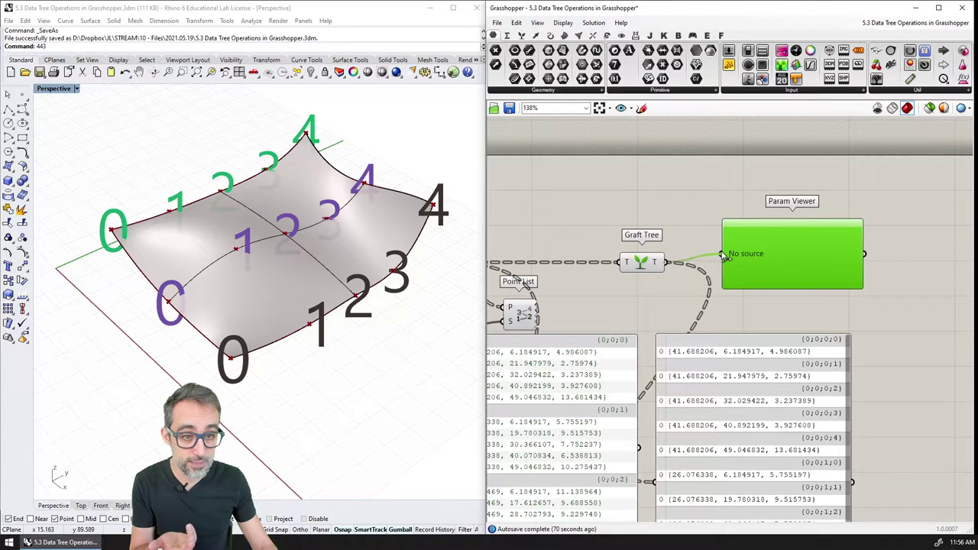
{"action": "double_click", "coordinate": [797, 243]}
{"action": "scroll", "coordinate": [901, 279], "scroll_direction": "up", "scroll_amount": 2}
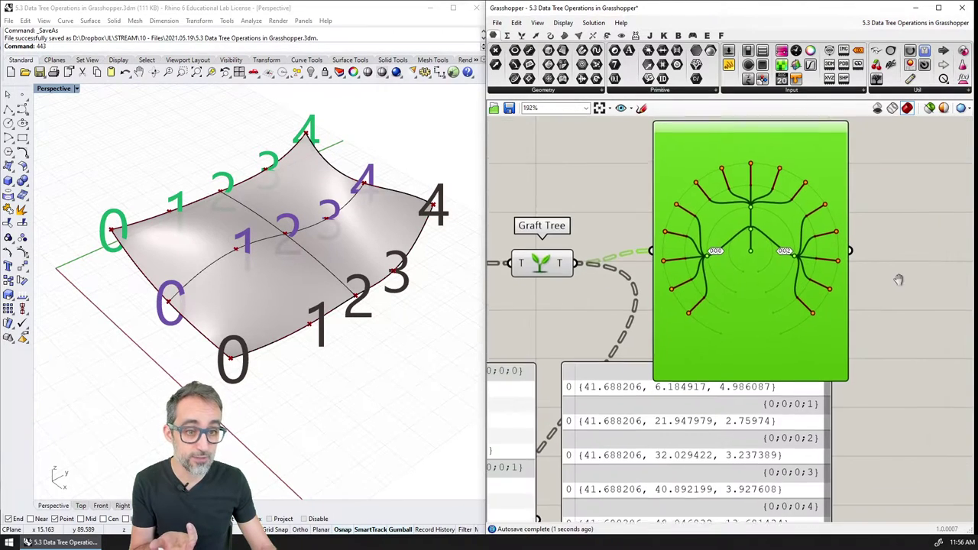
{"action": "left_click", "coordinate": [877, 157]}
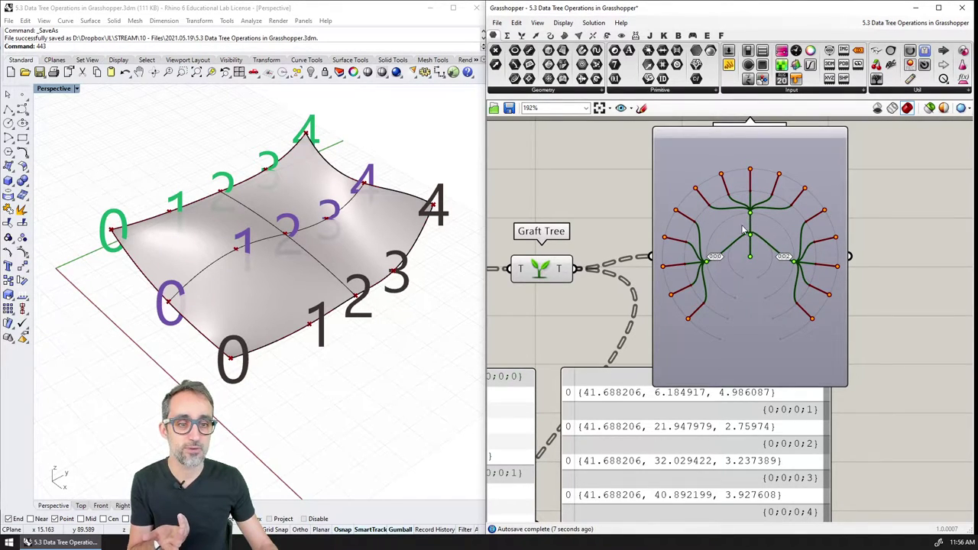
{"action": "scroll", "coordinate": [743, 230], "scroll_direction": "down", "scroll_amount": 1}
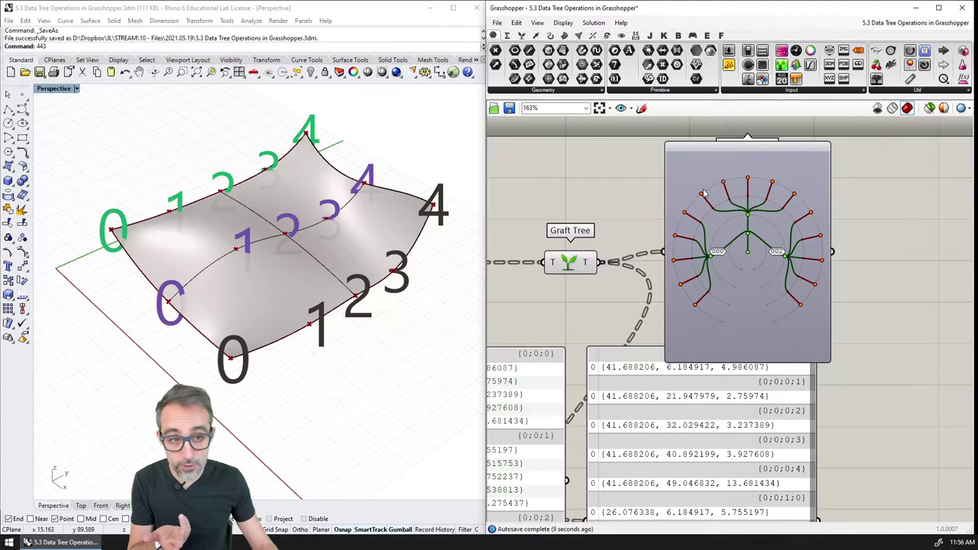
{"action": "right_click_drag", "start_coordinate": [804, 293], "coordinate": [796, 254]}
{"action": "left_click", "coordinate": [792, 286]}
{"action": "key", "text": "Delete"}
{"action": "scroll", "coordinate": [796, 254], "scroll_direction": "down", "scroll_amount": 4}
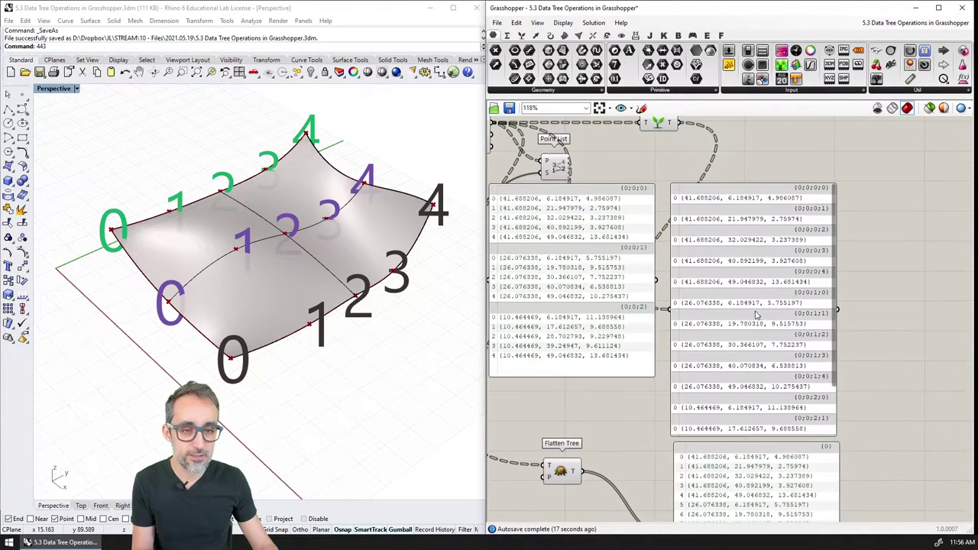
Step: Feed Graft Tree's T output into Point List so every surface point labels as index 0
{"action": "scroll", "coordinate": [677, 211], "scroll_direction": "up", "scroll_amount": 2}
{"action": "left_click_drag", "start_coordinate": [660, 227], "coordinate": [866, 203]}
{"action": "left_click_drag", "start_coordinate": [795, 174], "coordinate": [839, 195]}
{"action": "left_click", "coordinate": [808, 210]}
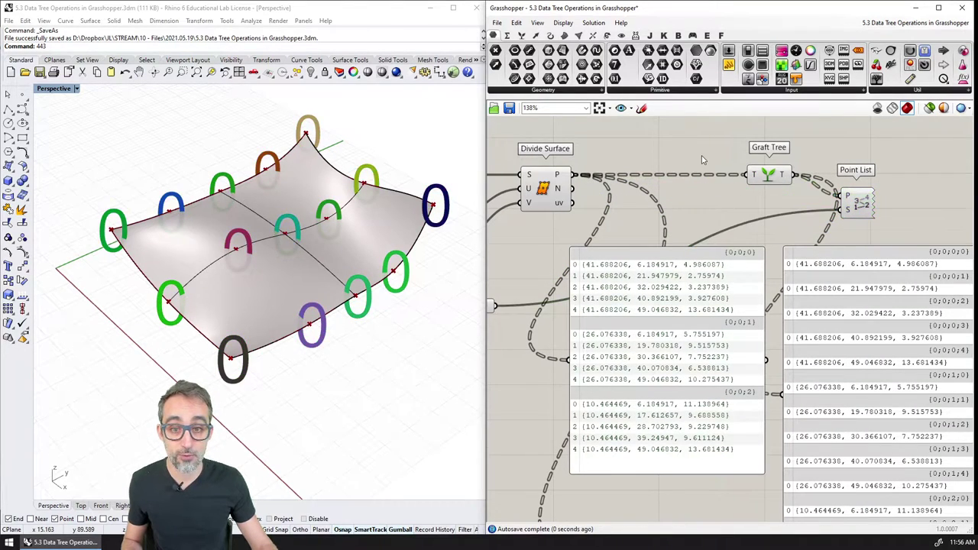
{"action": "mouse_move", "coordinate": [359, 292]}
{"action": "right_mouse_down"}
{"action": "mouse_move", "coordinate": [373, 298]}
{"action": "mouse_move", "coordinate": [360, 300]}
{"action": "right_mouse_up"}
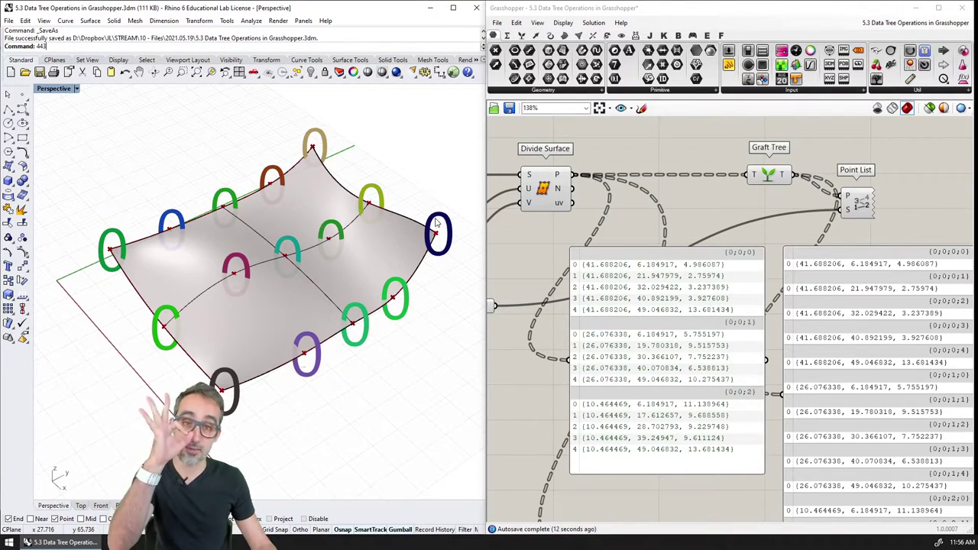
Step: Move the flattened {0} panel and Flatten Tree up beside the other two panels
{"action": "right_click_drag", "start_coordinate": [838, 327], "coordinate": [803, 234]}
{"action": "mouse_move", "coordinate": [941, 227]}
{"action": "left_mouse_down"}
{"action": "mouse_move", "coordinate": [940, 295]}
{"action": "mouse_move", "coordinate": [931, 215]}
{"action": "left_mouse_up"}
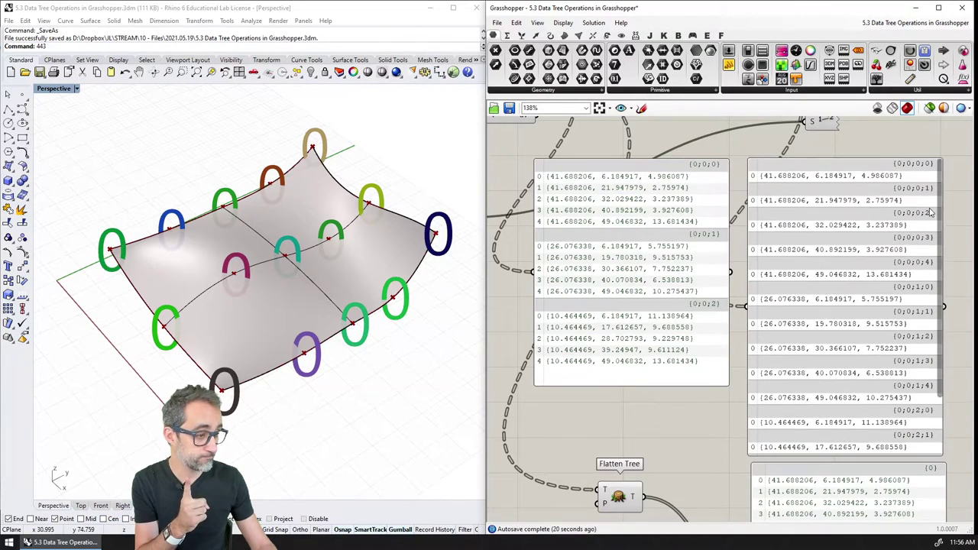
{"action": "scroll", "coordinate": [692, 315], "scroll_direction": "down", "scroll_amount": 2}
{"action": "right_click_drag", "start_coordinate": [692, 316], "coordinate": [633, 260]}
{"action": "scroll", "coordinate": [633, 260], "scroll_direction": "down", "scroll_amount": 2}
{"action": "left_click_drag", "start_coordinate": [686, 413], "coordinate": [837, 218]}
{"action": "right_click_drag", "start_coordinate": [611, 336], "coordinate": [589, 393]}
Step: Shift Flatten Tree up near Point List and maximize the Grasshopper window
{"action": "left_click_drag", "start_coordinate": [528, 481], "coordinate": [683, 221]}
{"action": "right_click_drag", "start_coordinate": [678, 237], "coordinate": [841, 204]}
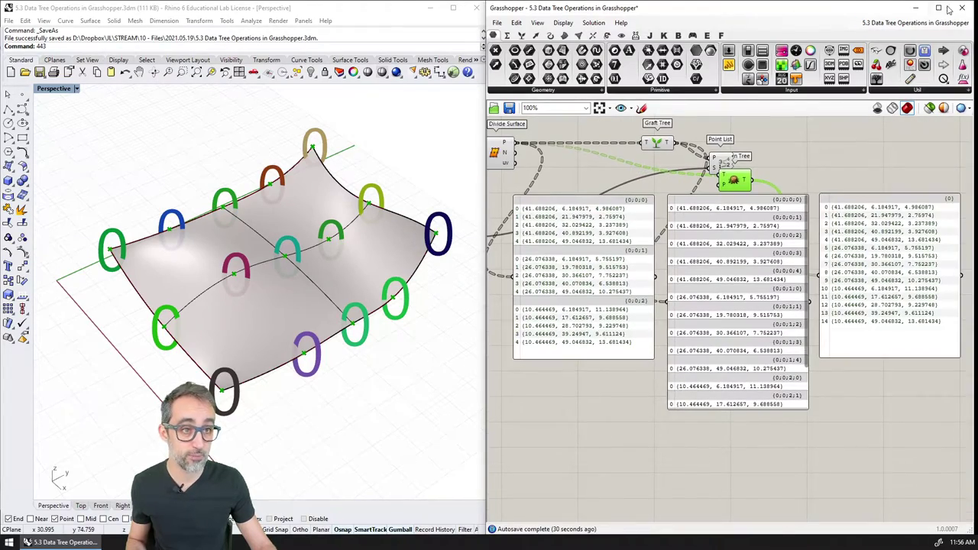
{"action": "left_click", "coordinate": [946, 9]}
{"action": "scroll", "coordinate": [569, 197], "scroll_direction": "up", "scroll_amount": 5}
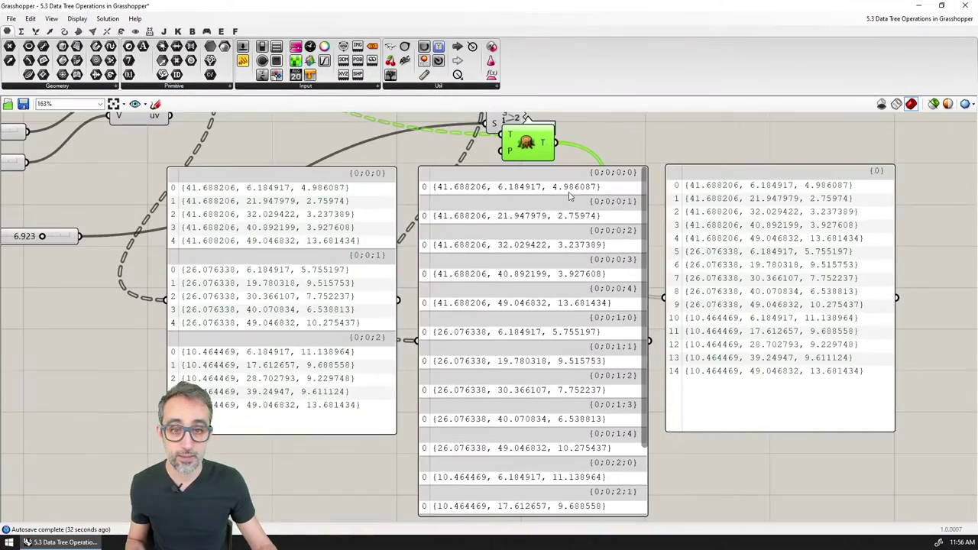
{"action": "scroll", "coordinate": [570, 197], "scroll_direction": "down", "scroll_amount": 2}
Step: Select the original, grafted and flattened tree panels in turn to compare them
{"action": "left_click", "coordinate": [296, 273]}
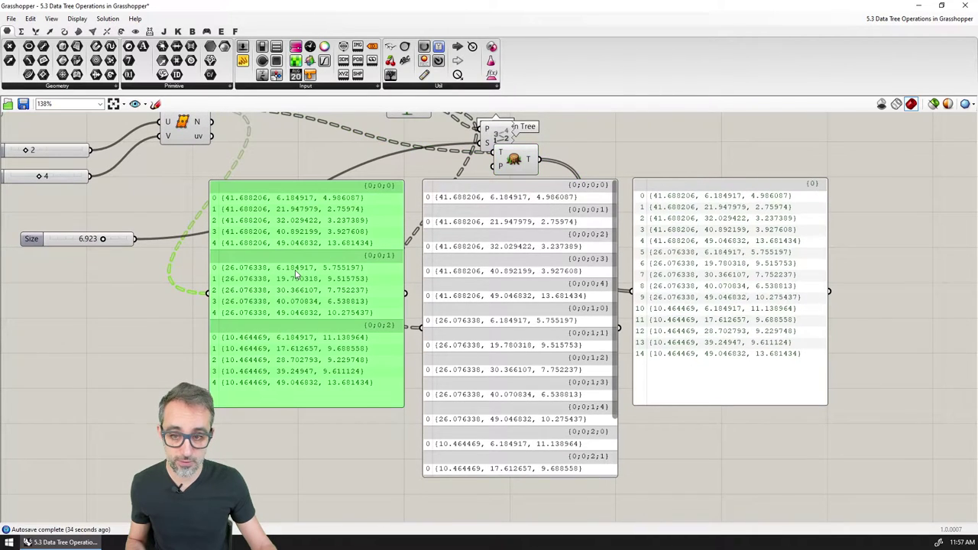
{"action": "left_click", "coordinate": [490, 266]}
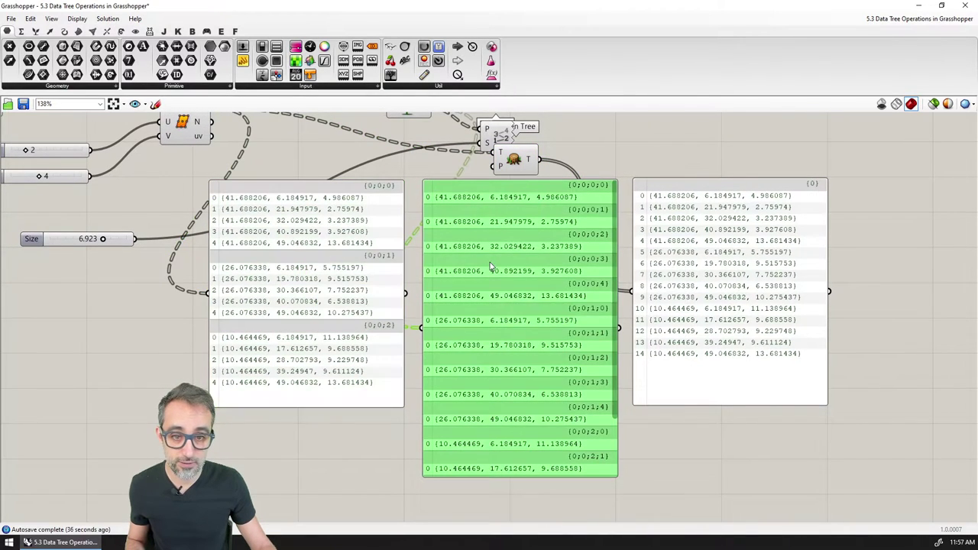
{"action": "left_click", "coordinate": [701, 265]}
Step: Raise Flatten Tree above the three panels and reframe to show Surface and sliders
{"action": "right_click_drag", "start_coordinate": [690, 273], "coordinate": [699, 316]}
{"action": "left_click_drag", "start_coordinate": [547, 208], "coordinate": [556, 131]}
{"action": "right_click_drag", "start_coordinate": [556, 132], "coordinate": [549, 165]}
{"action": "left_click_drag", "start_coordinate": [550, 166], "coordinate": [565, 152]}
{"action": "right_click_drag", "start_coordinate": [518, 300], "coordinate": [605, 162]}
{"action": "scroll", "coordinate": [584, 159], "scroll_direction": "down", "scroll_amount": 1}
{"action": "scroll", "coordinate": [584, 159], "scroll_direction": "up", "scroll_amount": 1}
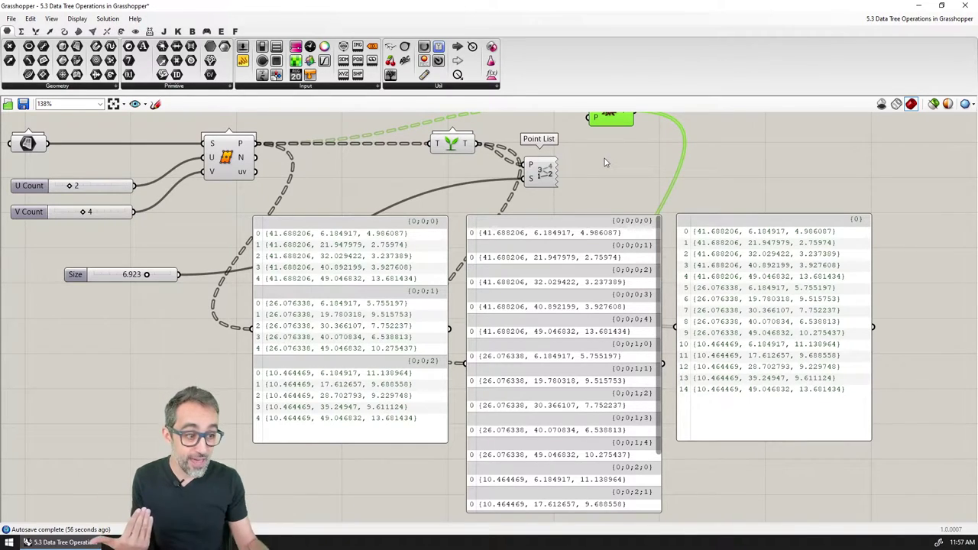
{"action": "right_click_drag", "start_coordinate": [320, 153], "coordinate": [388, 200]}
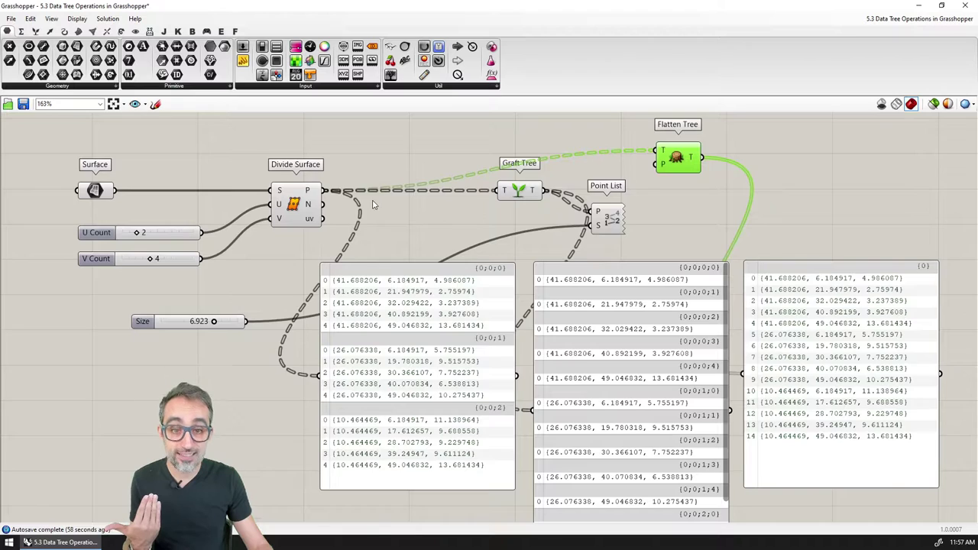
{"action": "scroll", "coordinate": [373, 205], "scroll_direction": "up", "scroll_amount": 4}
{"action": "right_click", "coordinate": [382, 221]}
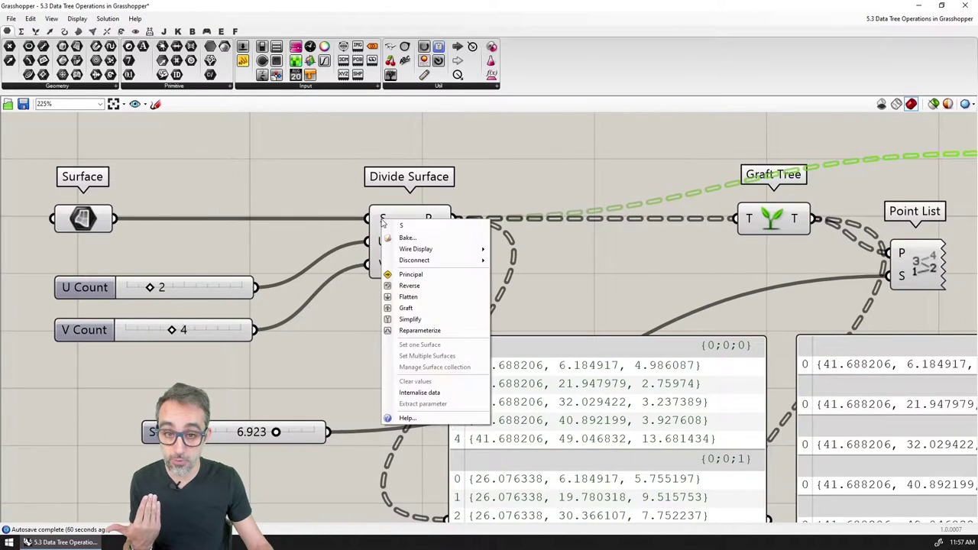
{"action": "right_click", "coordinate": [430, 219]}
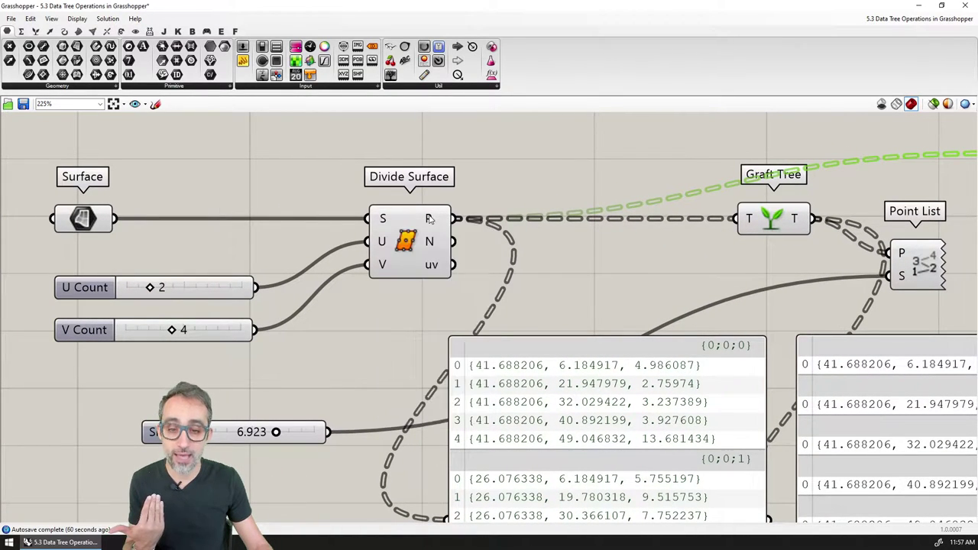
{"action": "right_click", "coordinate": [383, 243]}
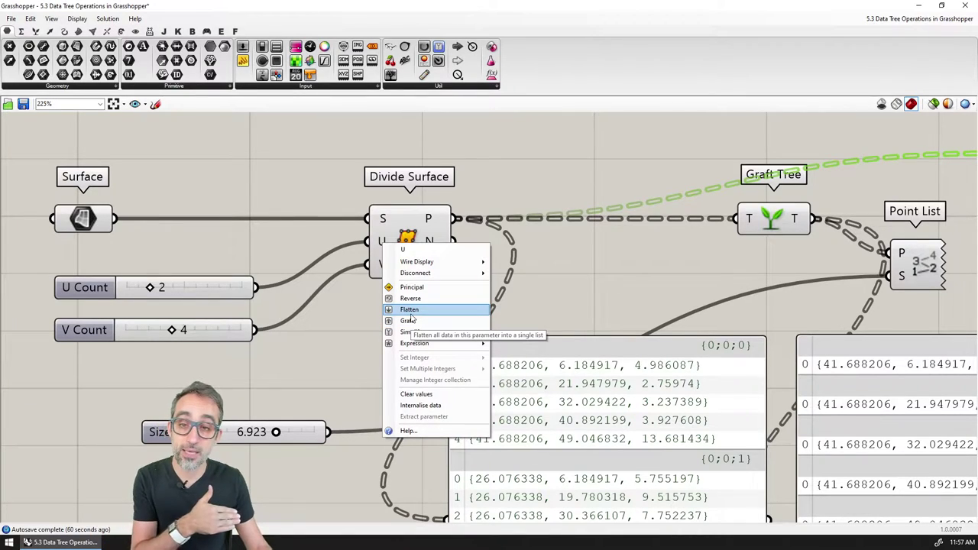
{"action": "left_click", "coordinate": [438, 222]}
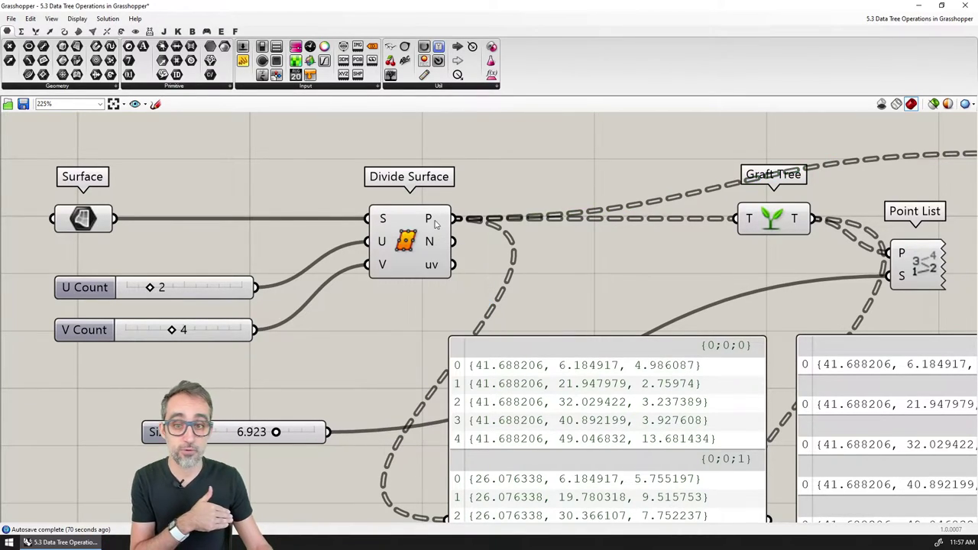
{"action": "scroll", "coordinate": [470, 226], "scroll_direction": "down", "scroll_amount": 2}
Step: Select Graft Tree, Point List and Flatten Tree for removal, then reframe around Divide Surface
{"action": "right_click_drag", "start_coordinate": [391, 212], "coordinate": [243, 253]}
{"action": "left_click_drag", "start_coordinate": [792, 164], "coordinate": [515, 316]}
{"action": "right_click_drag", "start_coordinate": [514, 316], "coordinate": [585, 190]}
{"action": "scroll", "coordinate": [585, 191], "scroll_direction": "down", "scroll_amount": 1}
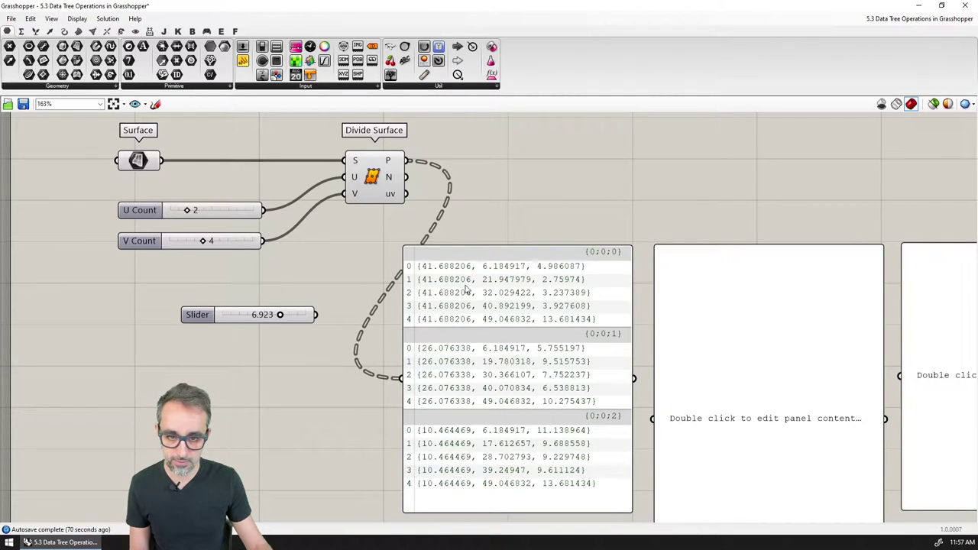
{"action": "mouse_move", "coordinate": [464, 444]}
{"action": "right_mouse_down"}
{"action": "mouse_move", "coordinate": [486, 401]}
{"action": "mouse_move", "coordinate": [470, 437]}
{"action": "right_mouse_up"}
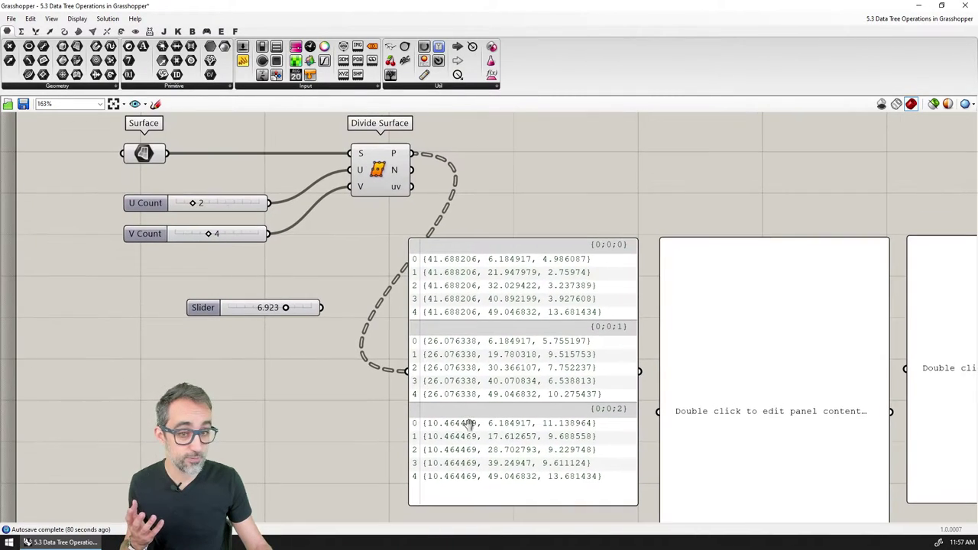
Step: Set Divide Surface's P output to Flatten, then switch it to Graft
{"action": "right_click", "coordinate": [396, 156]}
{"action": "left_click", "coordinate": [415, 210]}
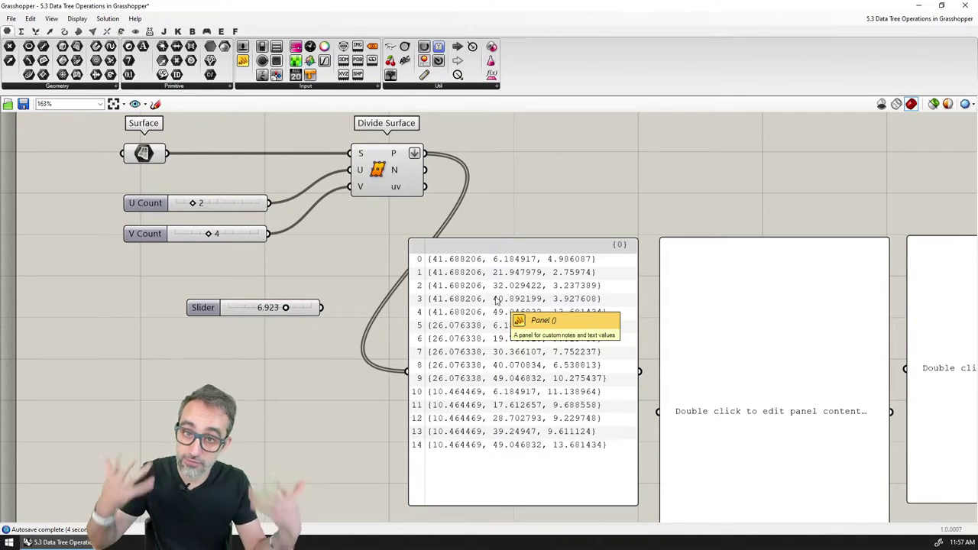
{"action": "right_click", "coordinate": [414, 153]}
{"action": "left_click", "coordinate": [440, 222]}
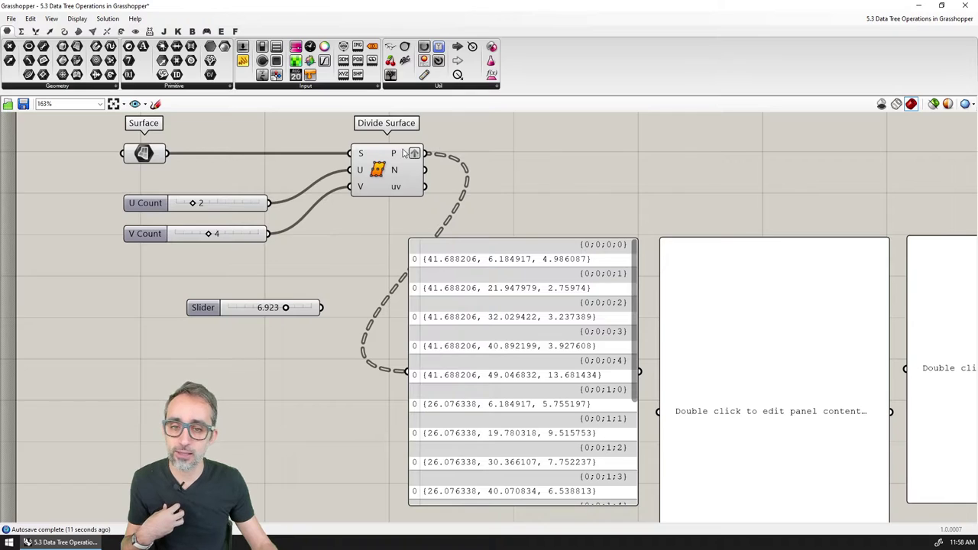
Step: Untick Graft on Divide Surface's P output
{"action": "mouse_move", "coordinate": [403, 159]}
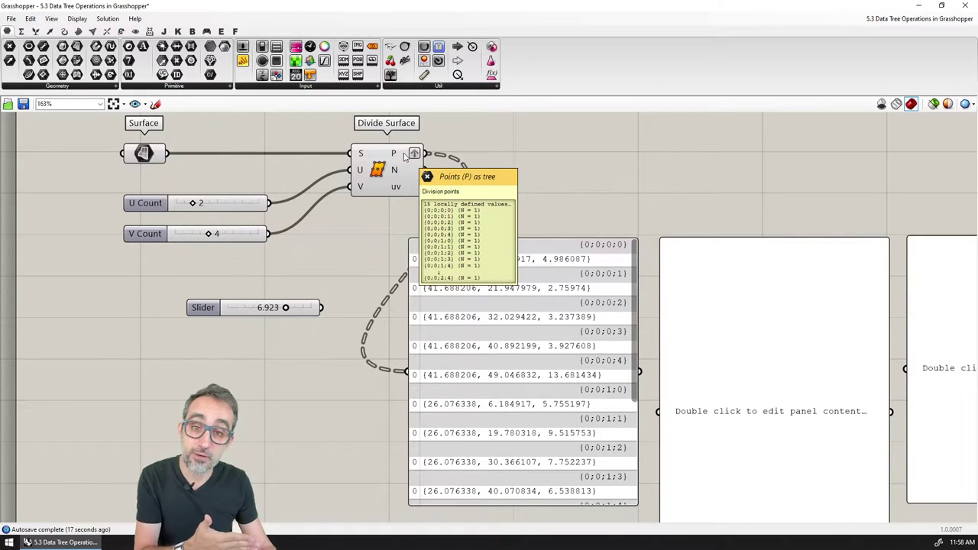
{"action": "right_click_drag", "start_coordinate": [410, 166], "coordinate": [386, 203]}
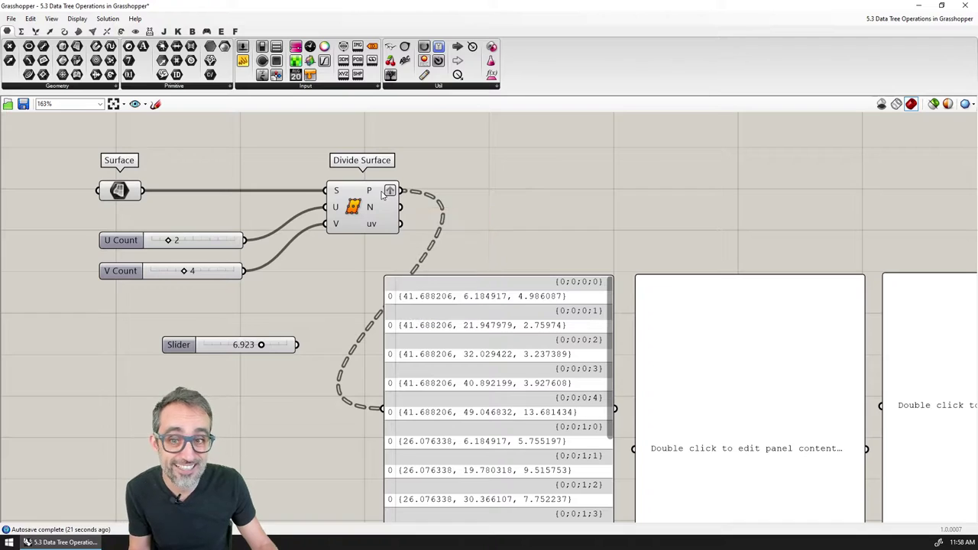
{"action": "right_click", "coordinate": [386, 192]}
{"action": "left_click", "coordinate": [415, 258]}
Step: Undo back to the full definition with Ctrl+Z and nudge Graft Tree slightly left
{"action": "right_click_drag", "start_coordinate": [432, 200], "coordinate": [418, 173]}
{"action": "key", "text": "ctrl+z"}
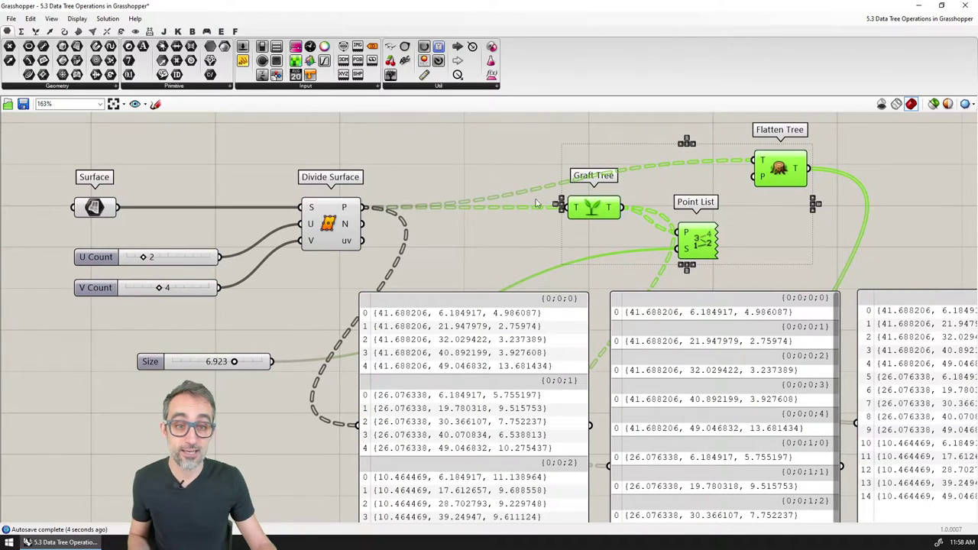
{"action": "left_click", "coordinate": [597, 190]}
{"action": "left_click_drag", "start_coordinate": [591, 215], "coordinate": [581, 208]}
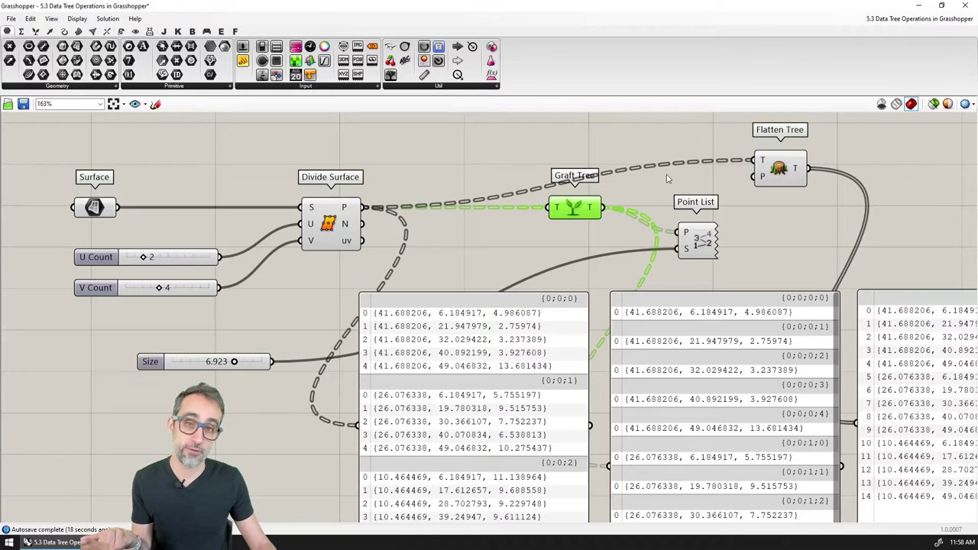
{"action": "scroll", "coordinate": [657, 195], "scroll_direction": "down", "scroll_amount": 4}
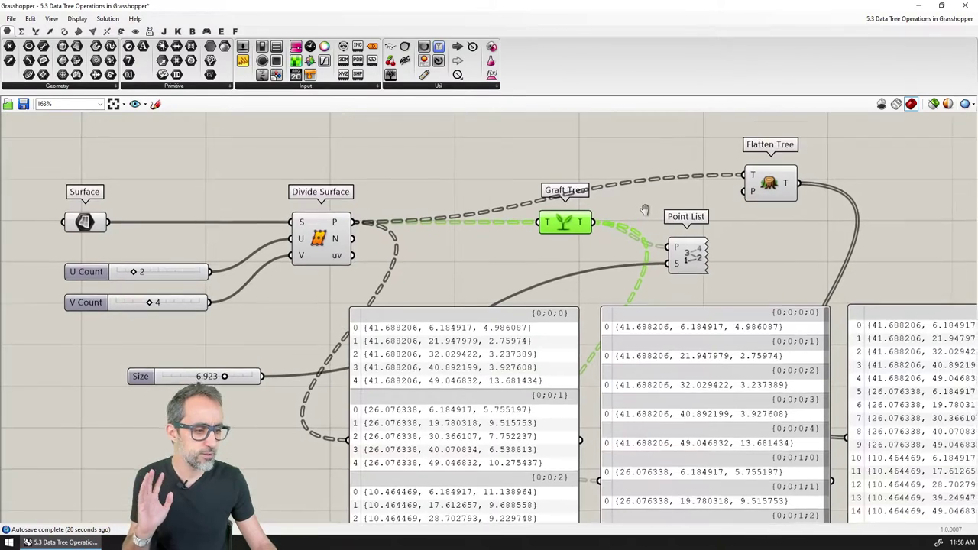
{"action": "scroll", "coordinate": [533, 169], "scroll_direction": "up", "scroll_amount": 1}
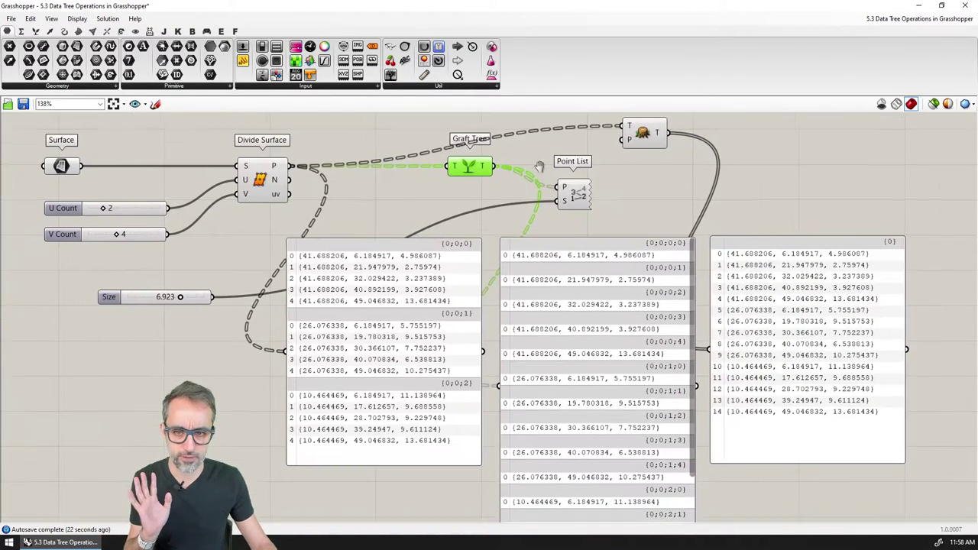
{"action": "scroll", "coordinate": [536, 169], "scroll_direction": "down", "scroll_amount": 1}
{"action": "right_click_drag", "start_coordinate": [537, 174], "coordinate": [540, 180]}
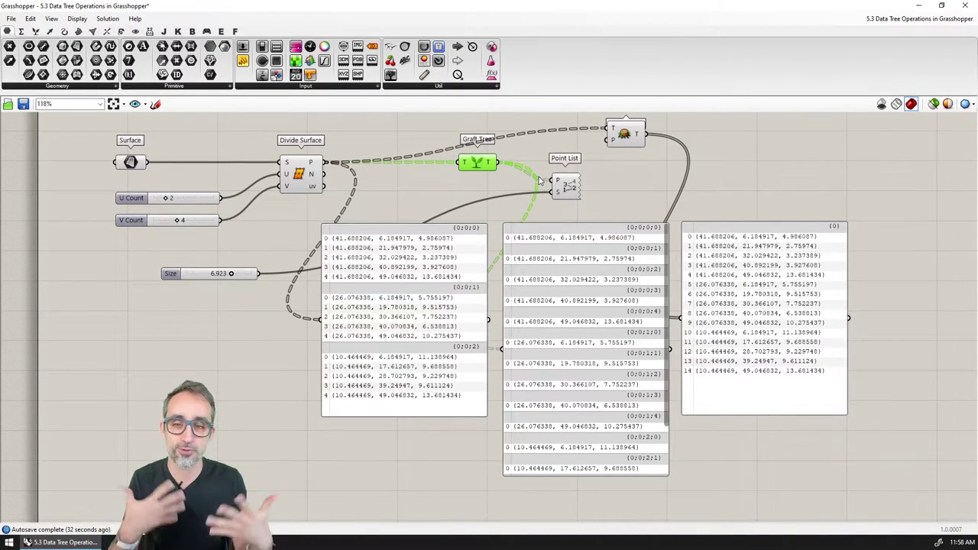
{"action": "left_click", "coordinate": [597, 166]}
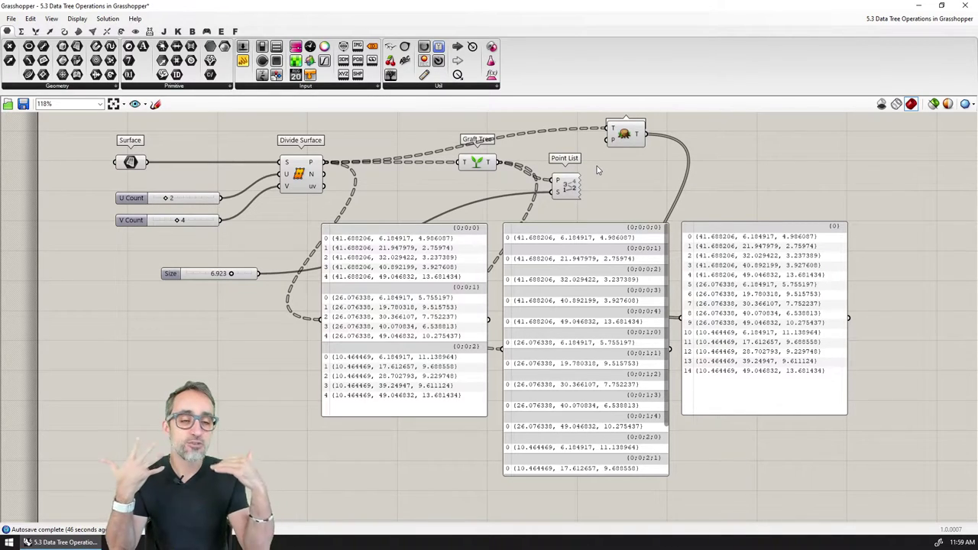
{"action": "scroll", "coordinate": [597, 166], "scroll_direction": "up", "scroll_amount": 2}
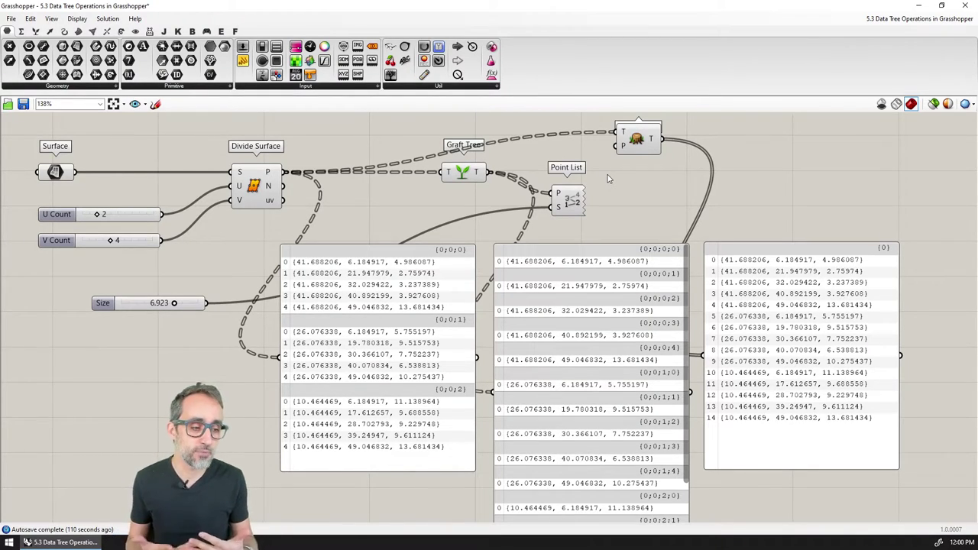
Step: Lower Flatten Tree a little toward Graft Tree's level, zoom in to check, then deselect it
{"action": "left_click_drag", "start_coordinate": [652, 138], "coordinate": [653, 152]}
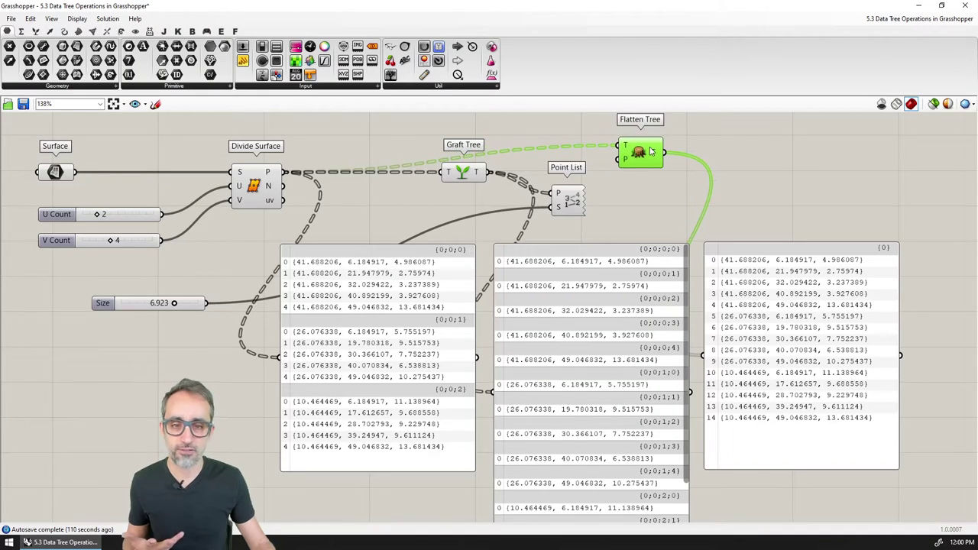
{"action": "scroll", "coordinate": [791, 303], "scroll_direction": "up", "scroll_amount": 1}
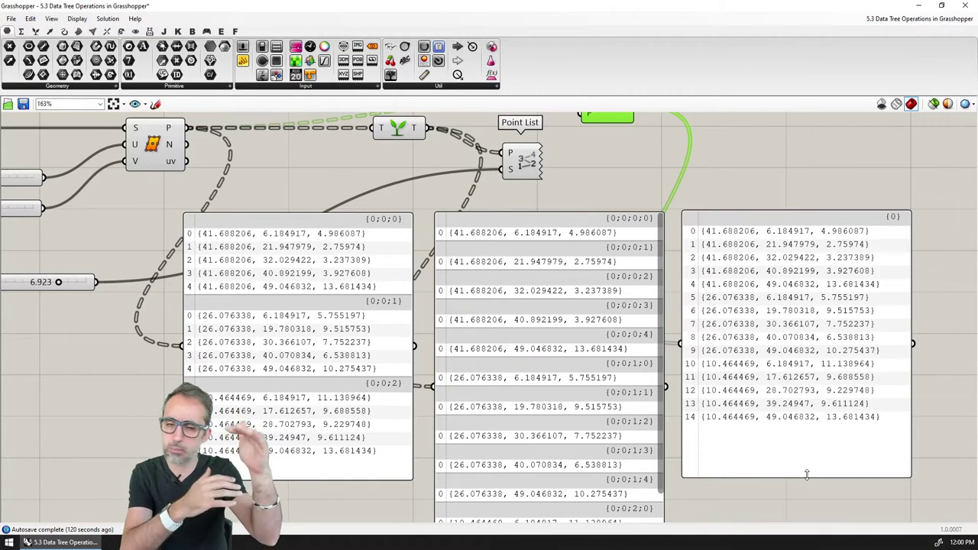
{"action": "scroll", "coordinate": [670, 263], "scroll_direction": "down", "scroll_amount": 2}
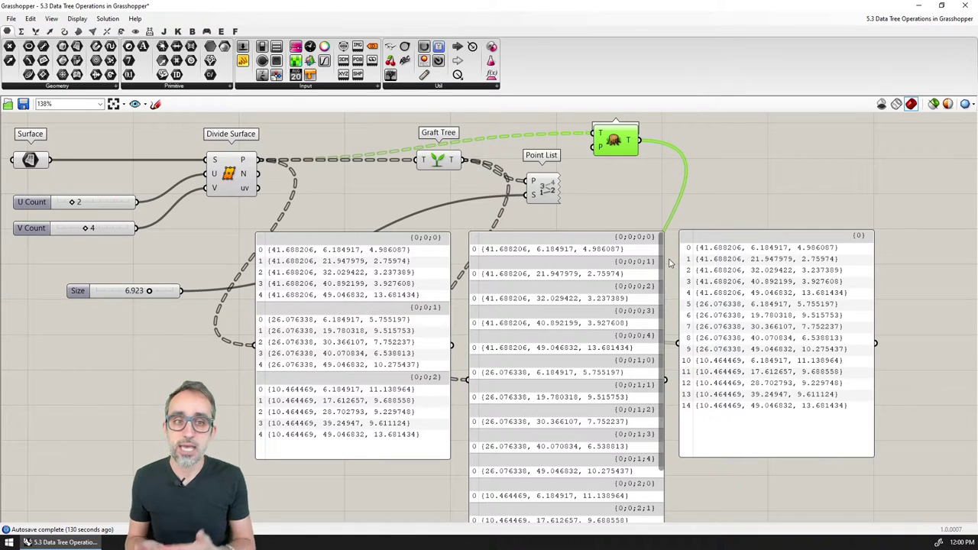
{"action": "scroll", "coordinate": [615, 190], "scroll_direction": "up", "scroll_amount": 2}
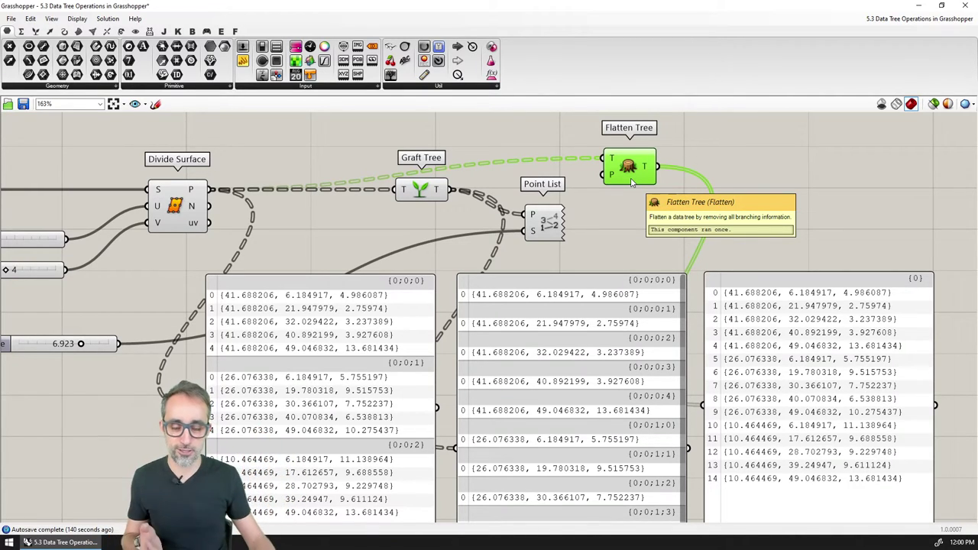
{"action": "left_click", "coordinate": [622, 207]}
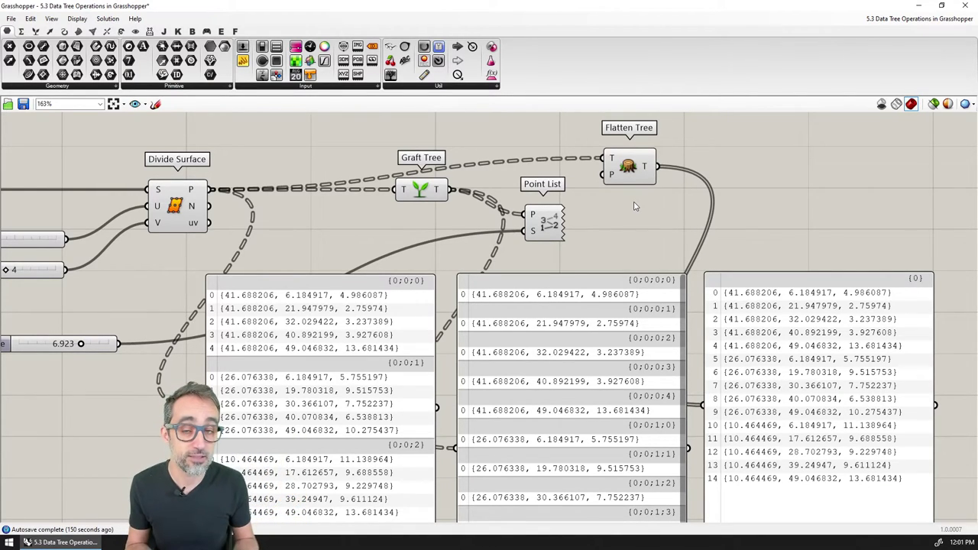
{"action": "scroll", "coordinate": [683, 280], "scroll_direction": "down", "scroll_amount": 2}
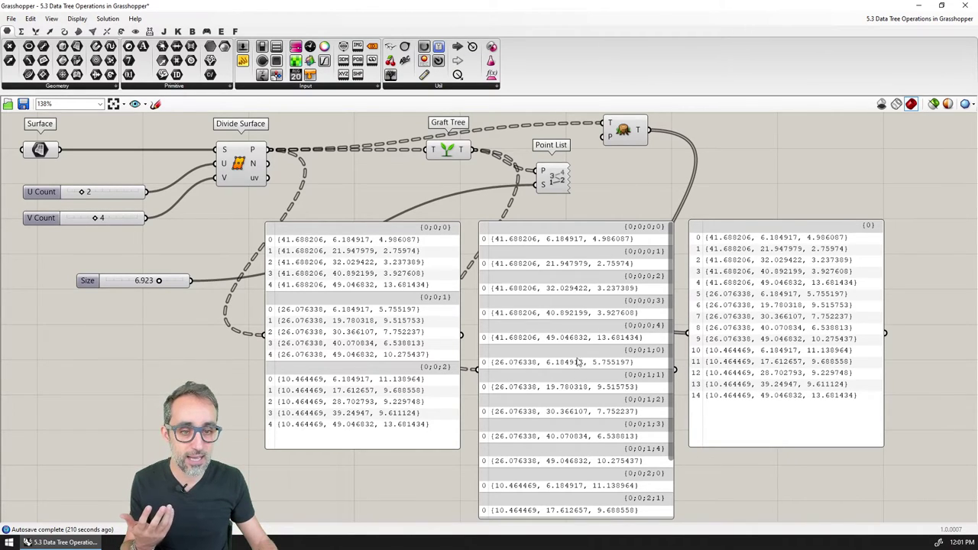
Step: Drag the middle grafted panel's bottom edge up to line up with the panels beside it
{"action": "scroll", "coordinate": [574, 358], "scroll_direction": "up", "scroll_amount": 2}
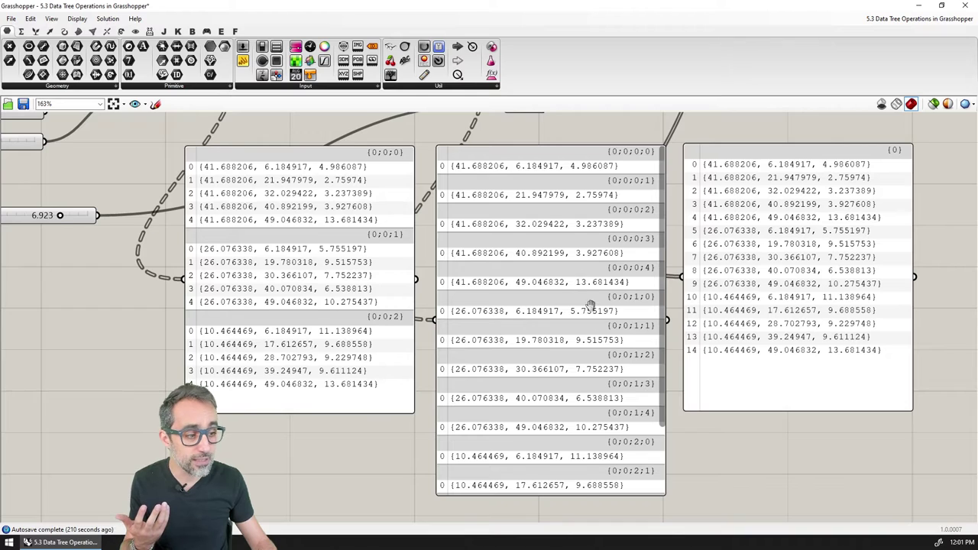
{"action": "scroll", "coordinate": [594, 313], "scroll_direction": "down", "scroll_amount": 2}
{"action": "right_click_drag", "start_coordinate": [598, 325], "coordinate": [594, 341]}
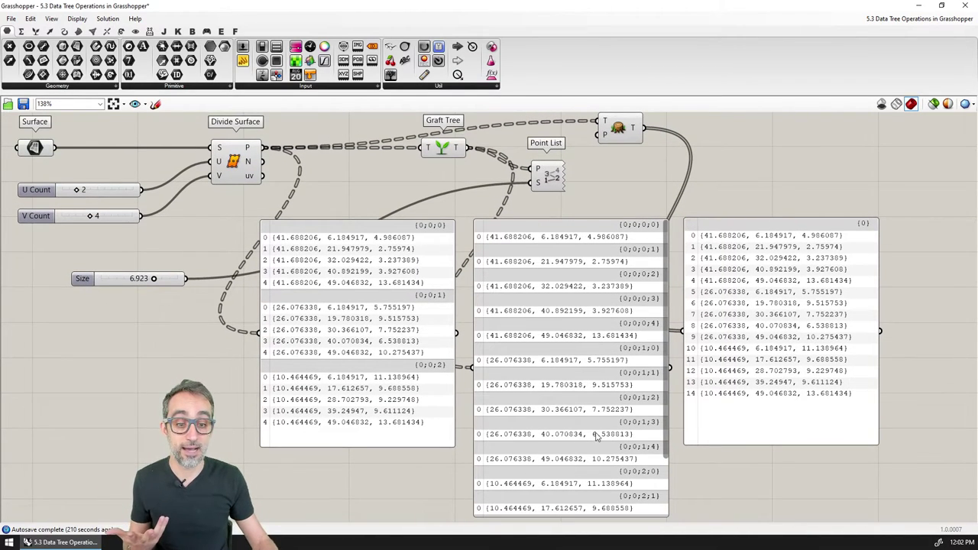
{"action": "left_click_drag", "start_coordinate": [611, 516], "coordinate": [611, 442]}
{"action": "scroll", "coordinate": [646, 302], "scroll_direction": "up", "scroll_amount": 2}
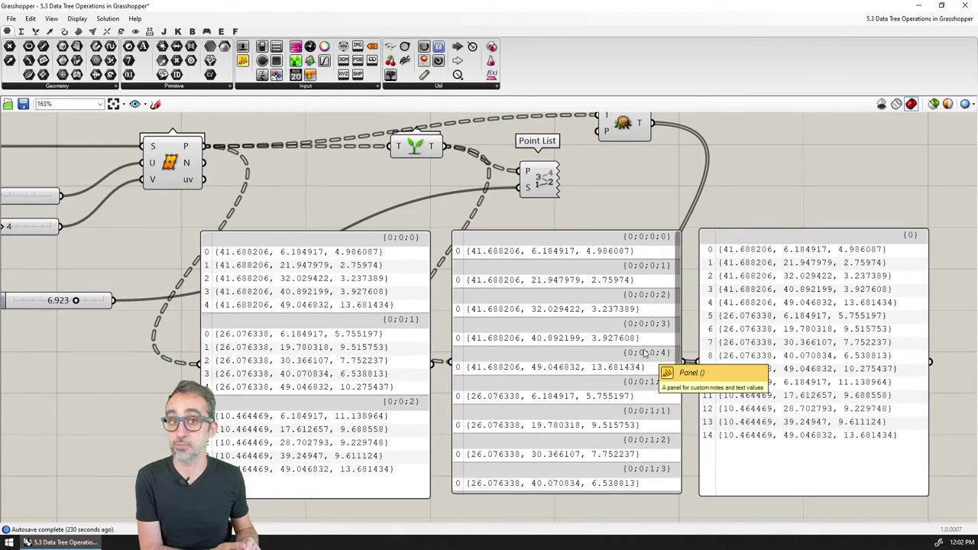
{"action": "scroll", "coordinate": [644, 352], "scroll_direction": "down", "scroll_amount": 2}
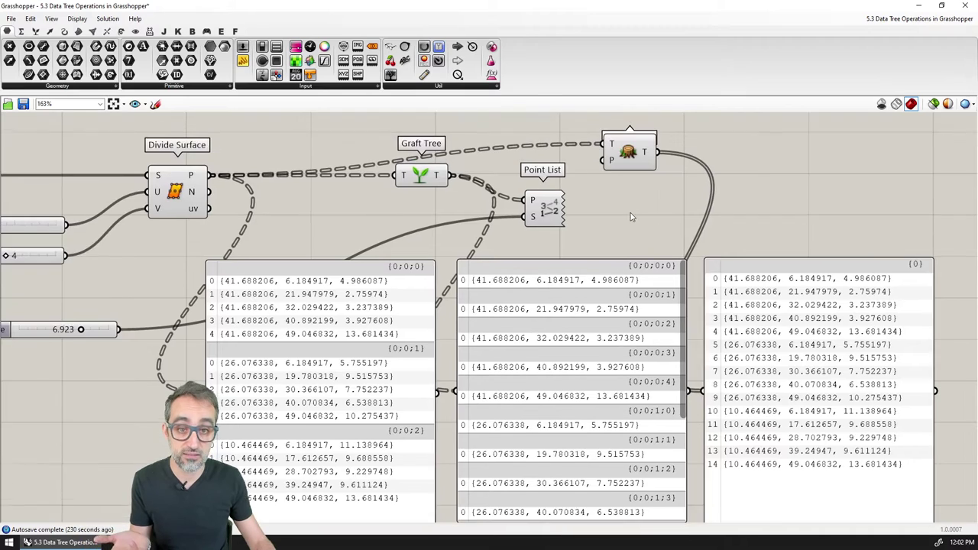